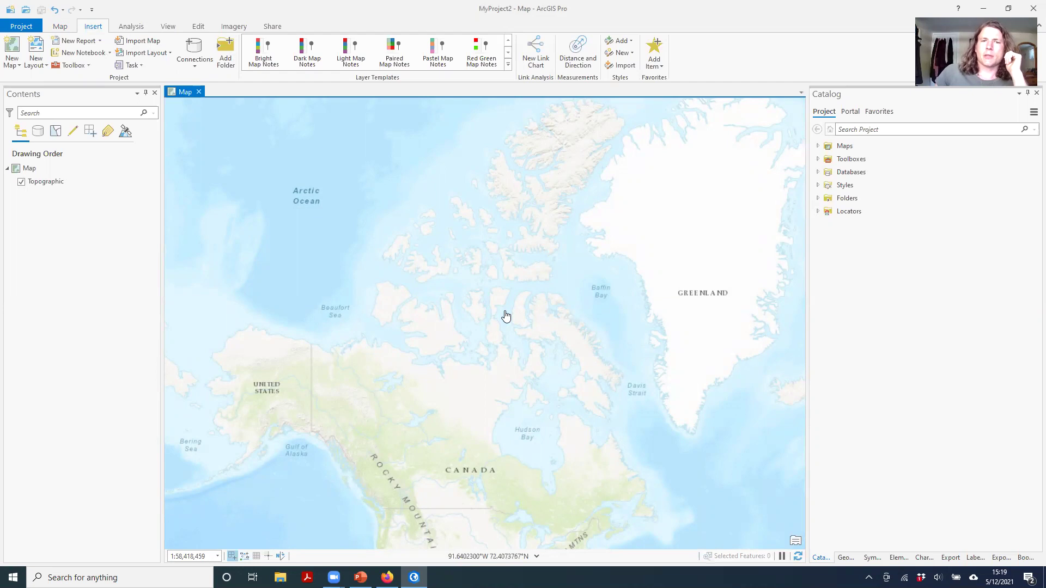
# Zoom the Topographic basemap out from the Canadian Arctic until the entire world is visible
pyautogui.scroll(-3, 506, 316)
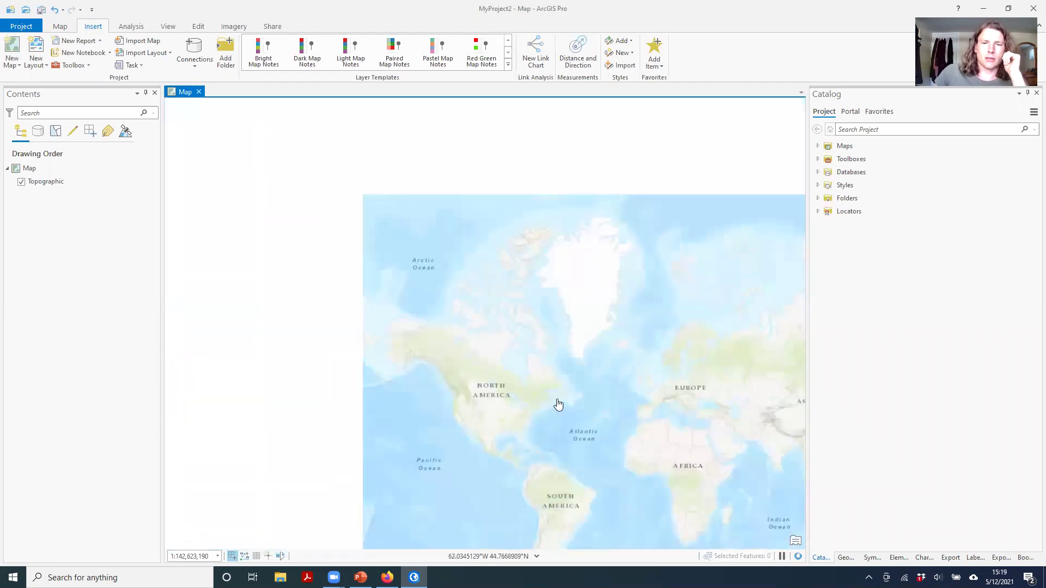
pyautogui.scroll(-2, 465, 286)
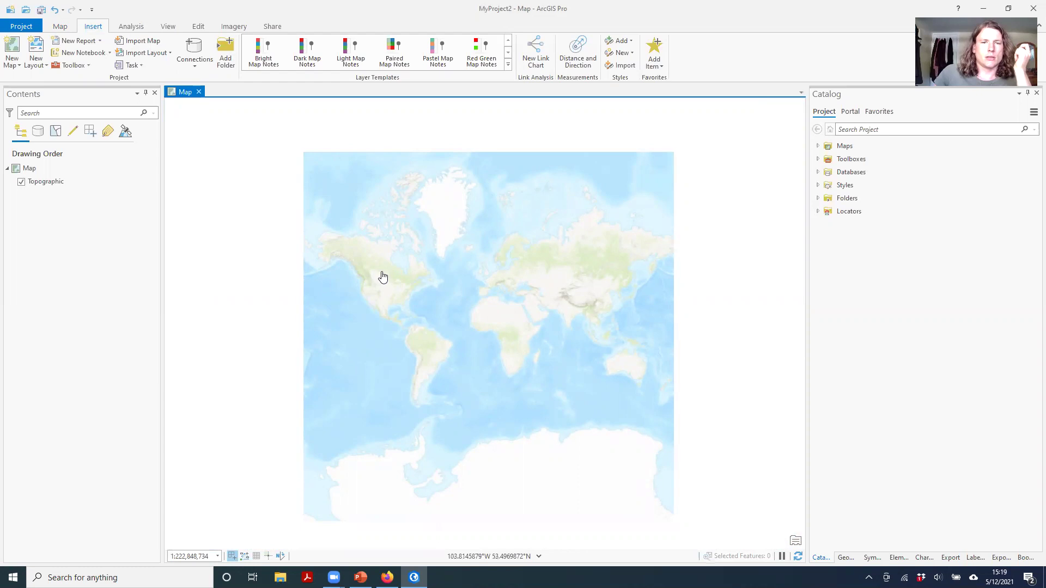
# Zoom in one step over North America so the world map fills the view
pyautogui.scroll(2, 384, 278)
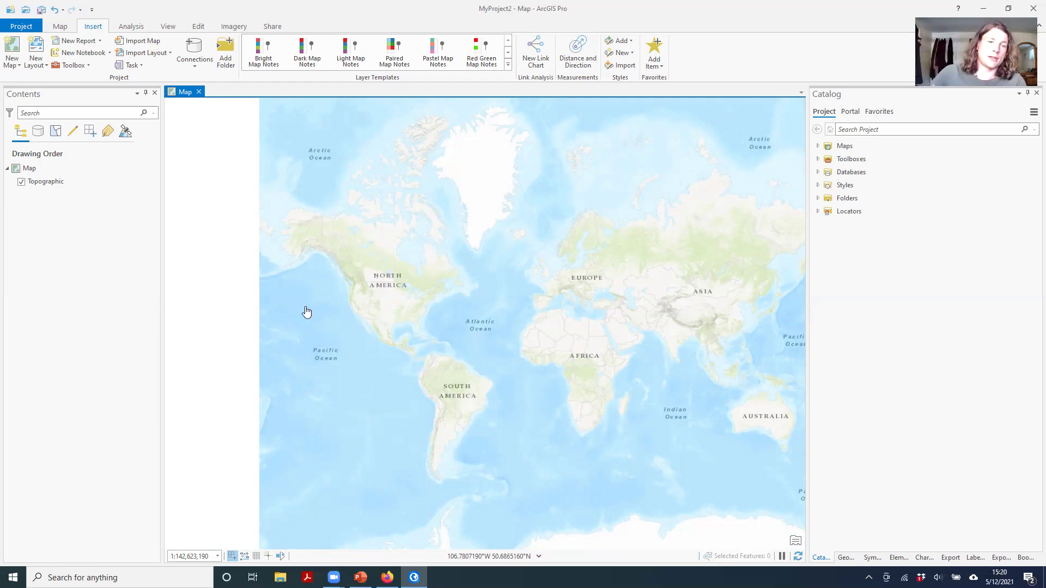
# Zoom into Vancouver and pan around the North Shore mountains toward Lions Bay
pyautogui.scroll(5, 359, 287)
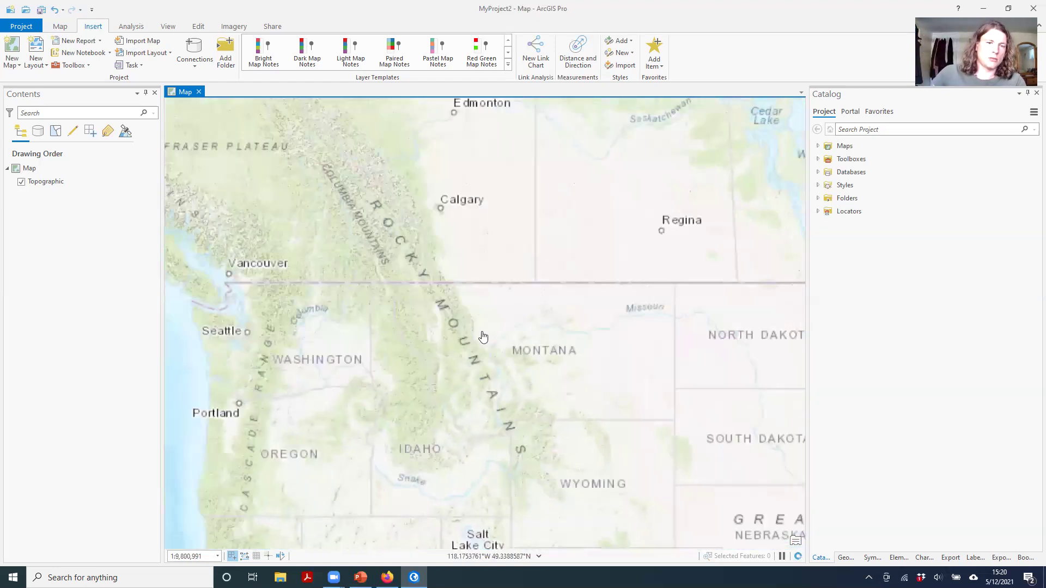
pyautogui.scroll(5, 403, 348)
pyautogui.scroll(3, 604, 328)
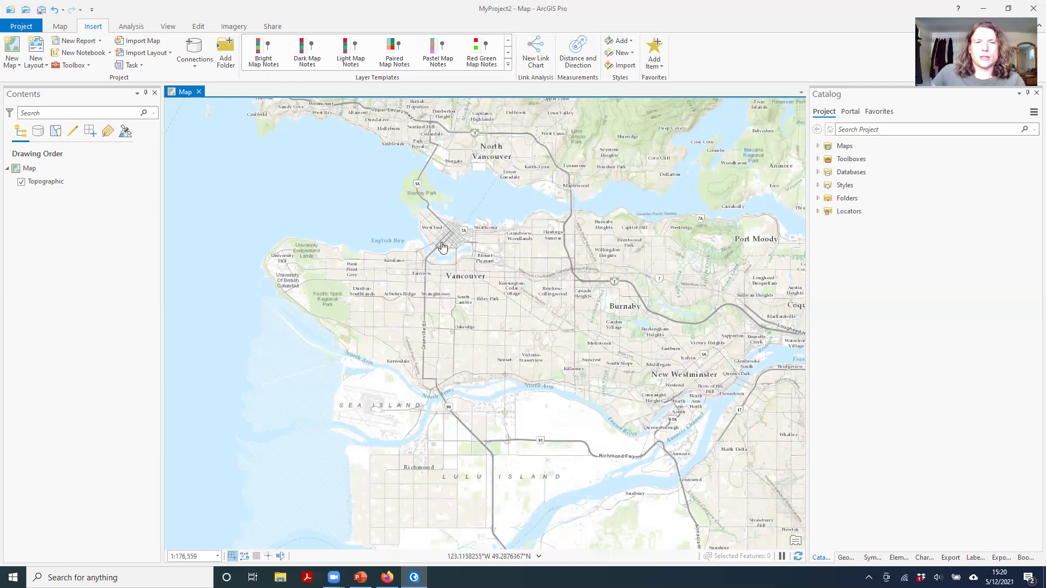
pyautogui.moveTo(441, 236); pyautogui.dragTo(521, 436)
pyautogui.moveTo(484, 380); pyautogui.dragTo(470, 499)
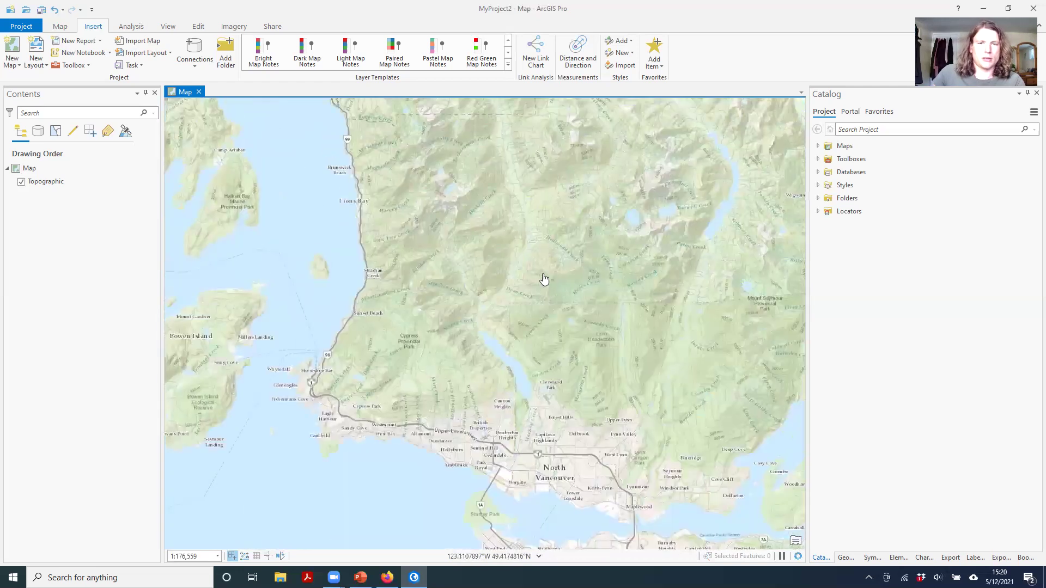
pyautogui.moveTo(547, 288); pyautogui.dragTo(552, 229)
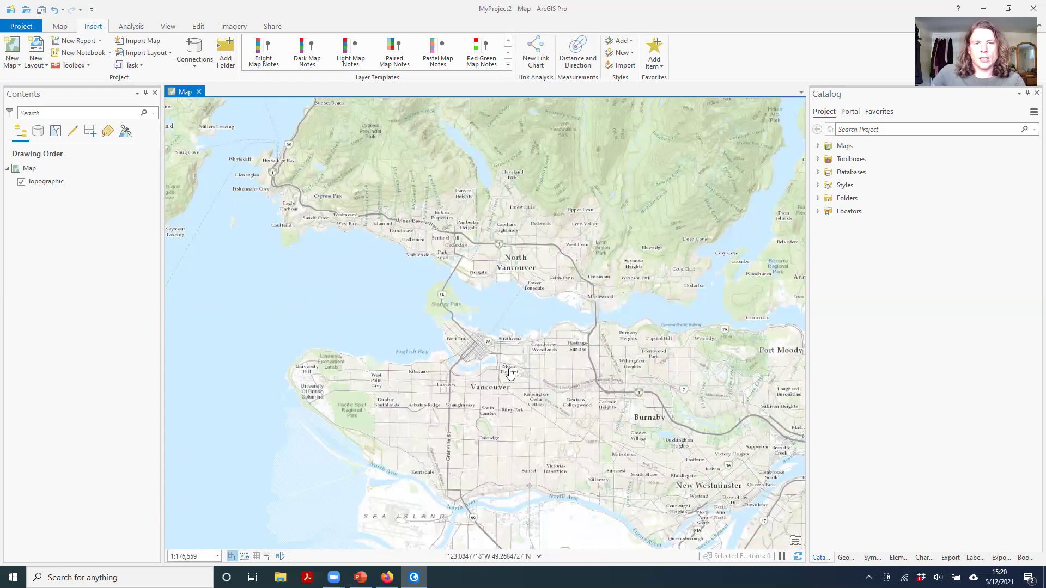
# Zoom back out and centre North America in the map view
pyautogui.scroll(-5, 540, 376)
pyautogui.scroll(-5, 540, 358)
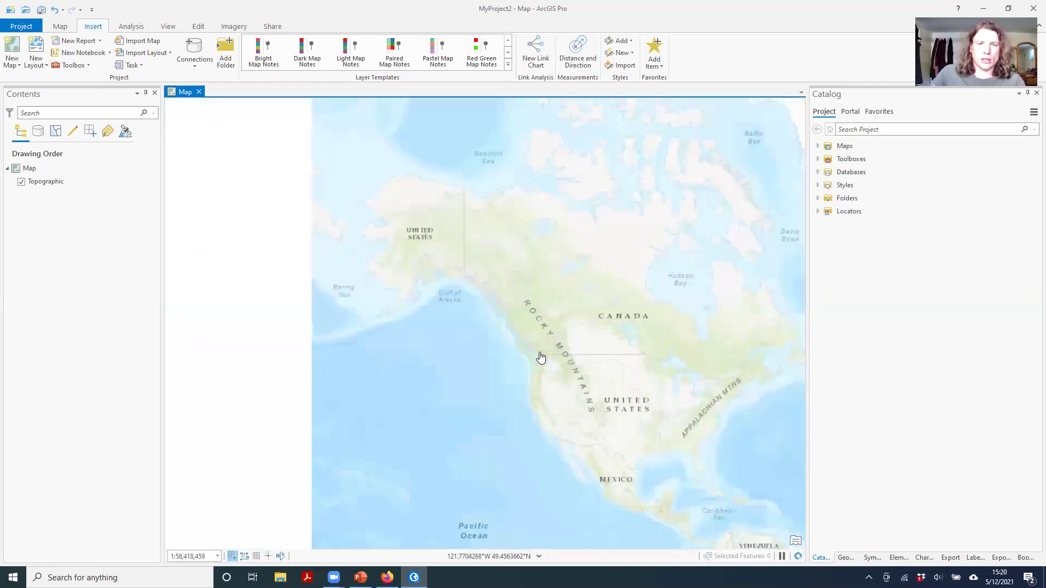
pyautogui.moveTo(554, 346); pyautogui.dragTo(473, 367)
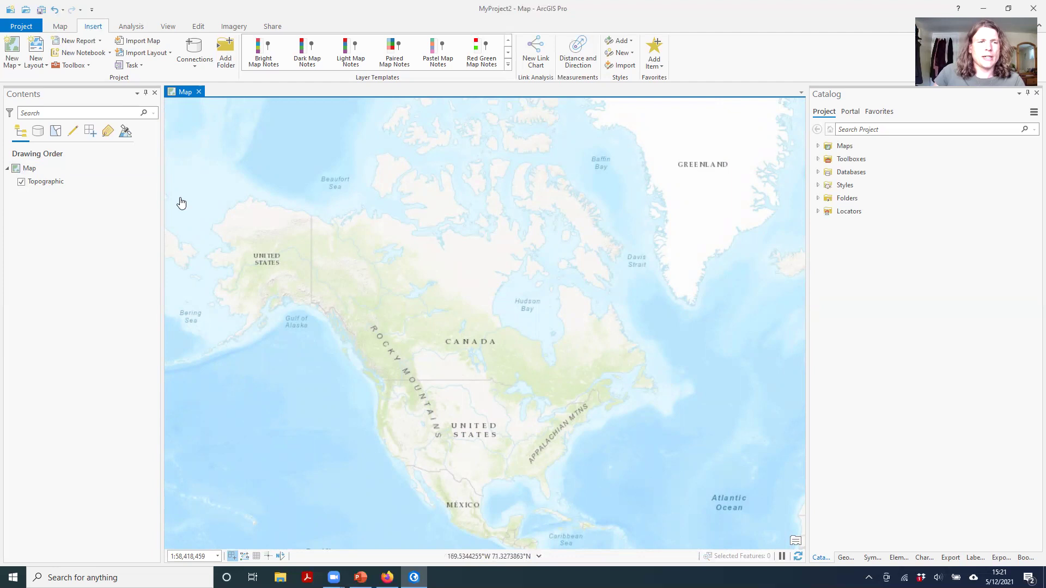
# Open the map's Properties at the Coordinate Systems page
pyautogui.rightClick(49, 171)
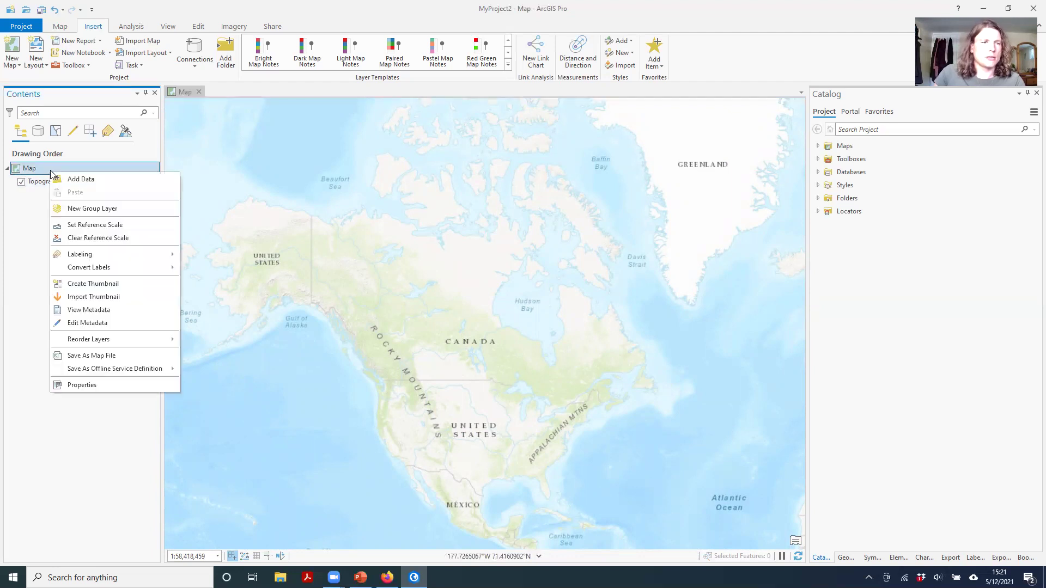
pyautogui.click(104, 385)
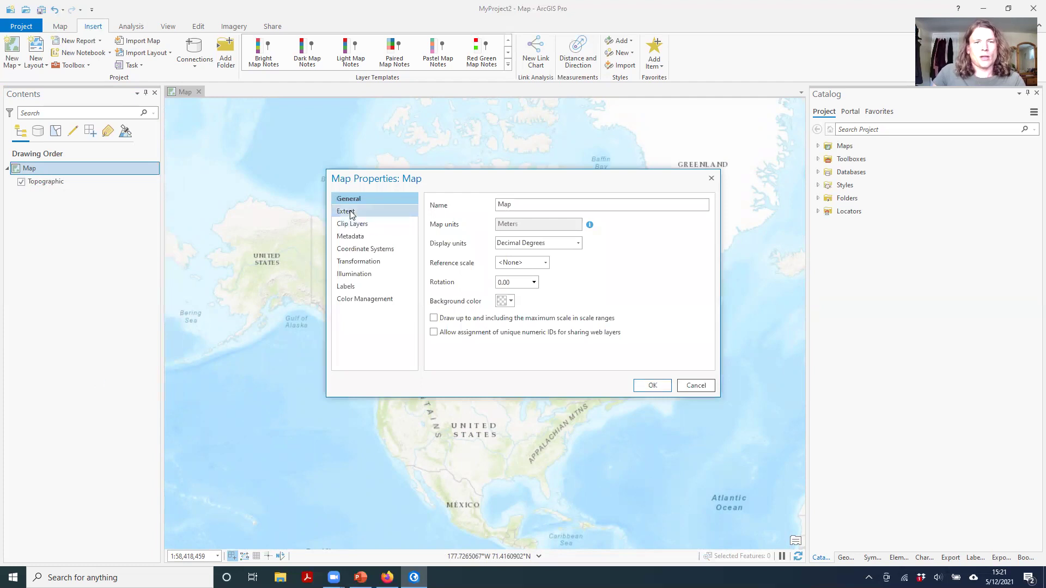
pyautogui.click(386, 254)
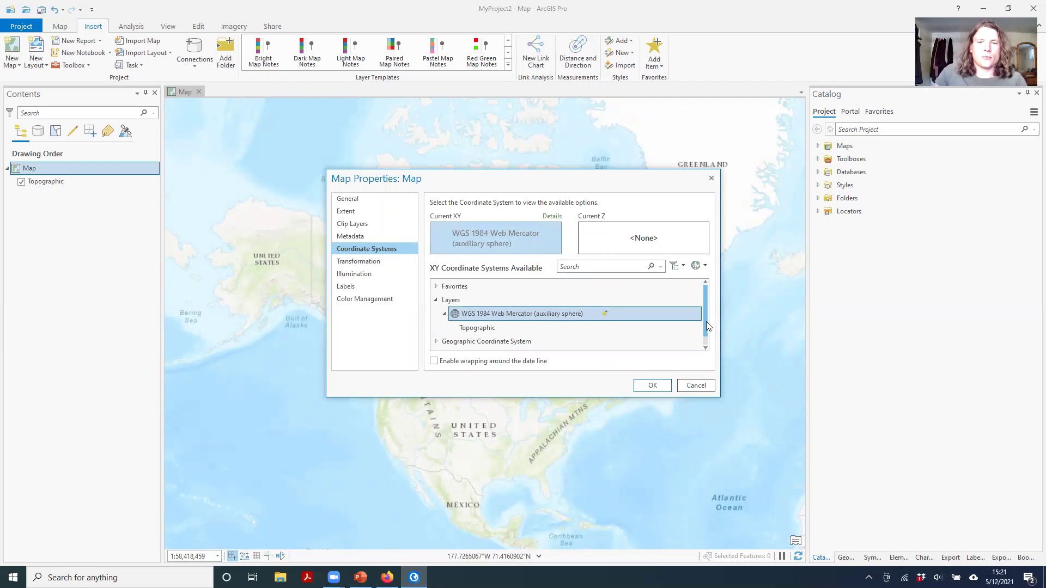
# Select North Pole Azimuthal Equidistant under Projected Coordinate System > Polar
pyautogui.scroll(-1, 708, 325)
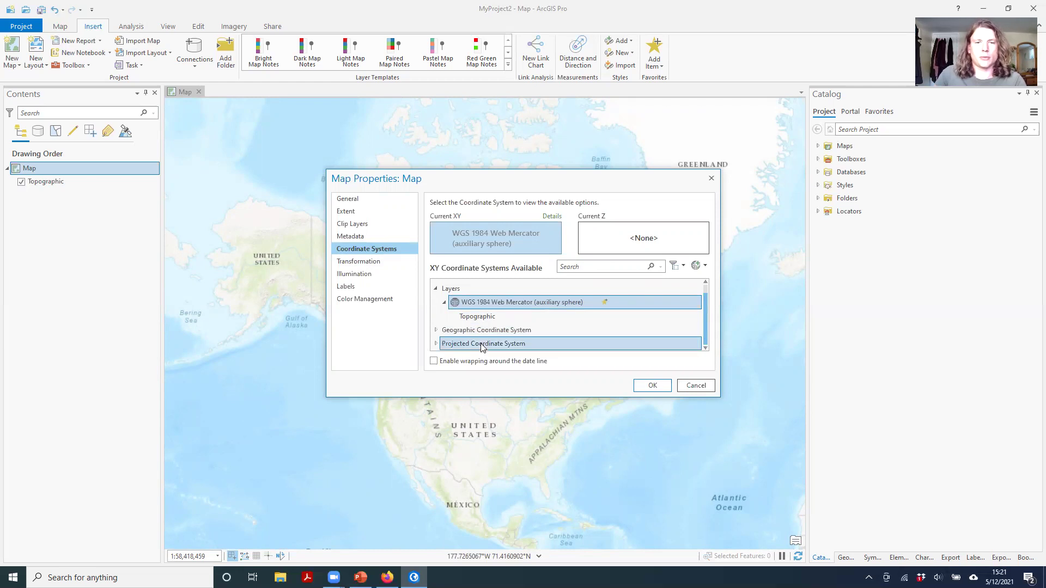
pyautogui.click(438, 344)
pyautogui.scroll(-2, 539, 320)
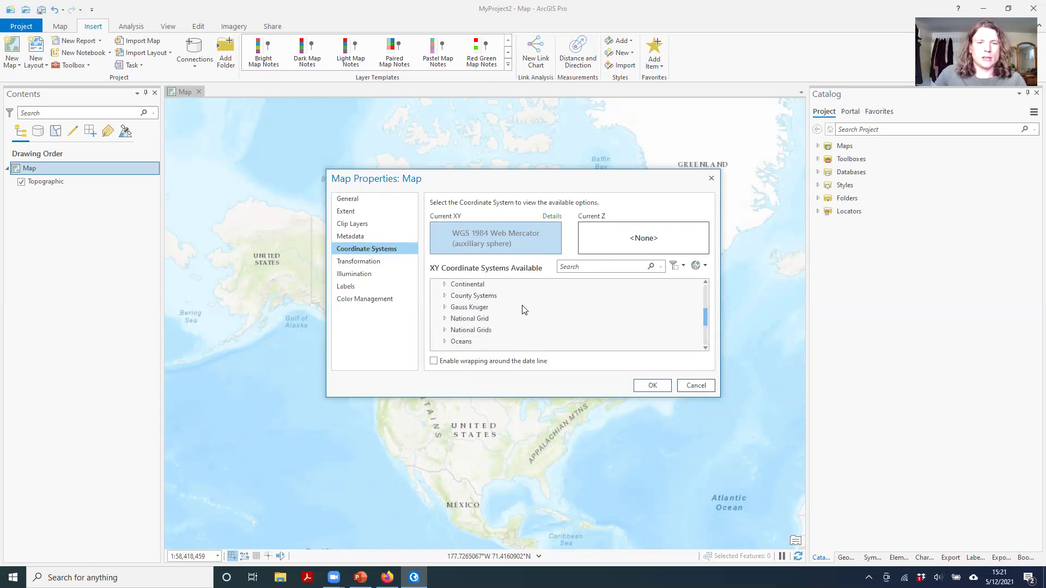
pyautogui.scroll(-2, 519, 330)
pyautogui.scroll(3, 519, 334)
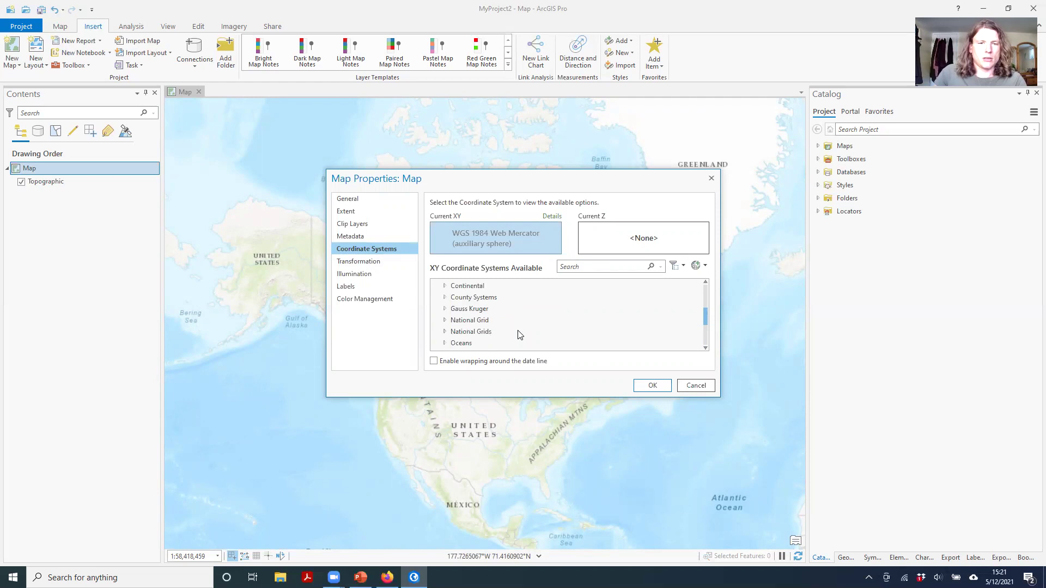
pyautogui.scroll(-2, 519, 335)
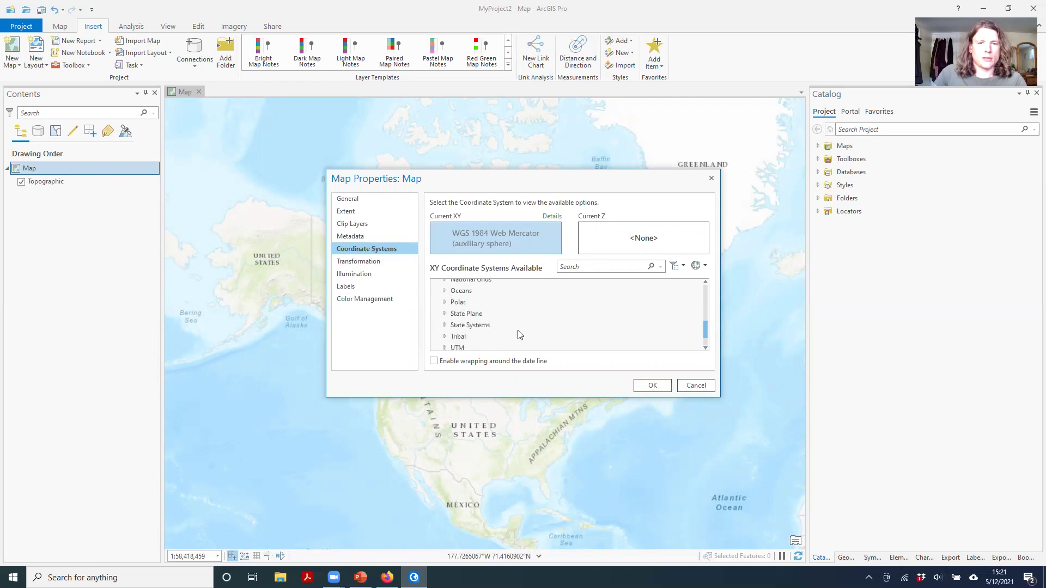
pyautogui.click(446, 303)
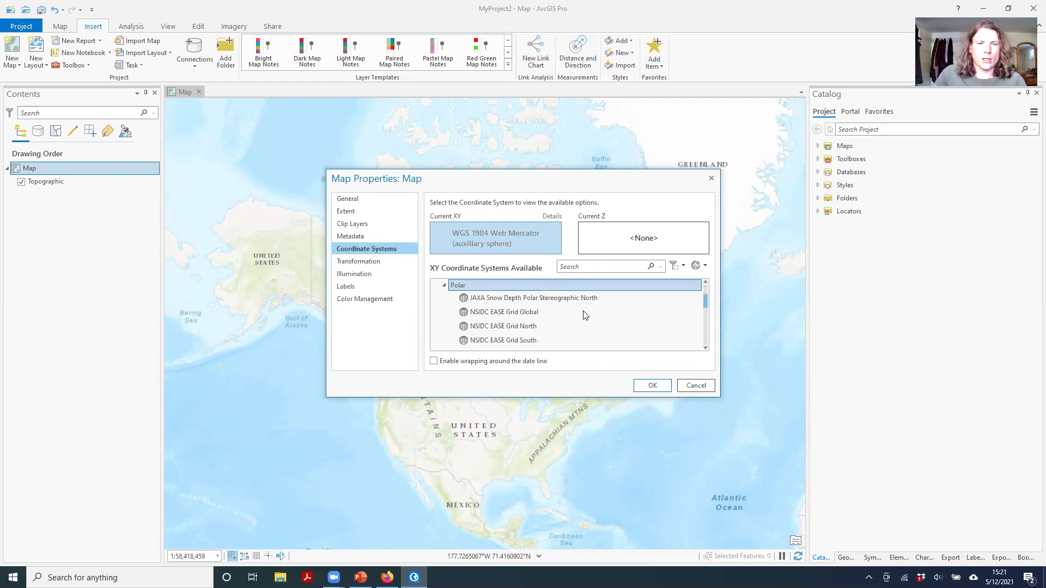
pyautogui.scroll(-1, 583, 316)
pyautogui.scroll(-1, 605, 320)
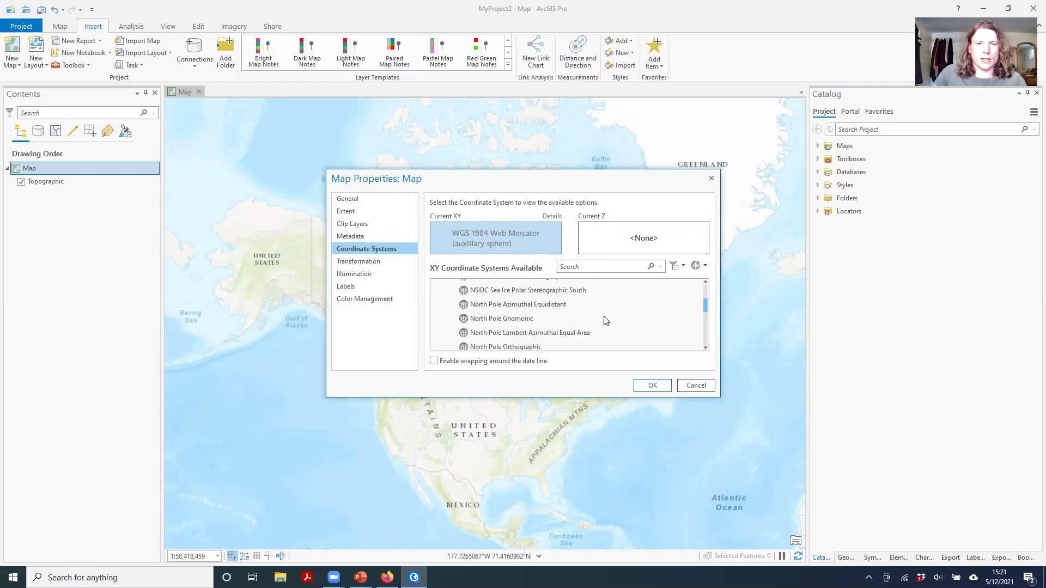
pyautogui.click(540, 307)
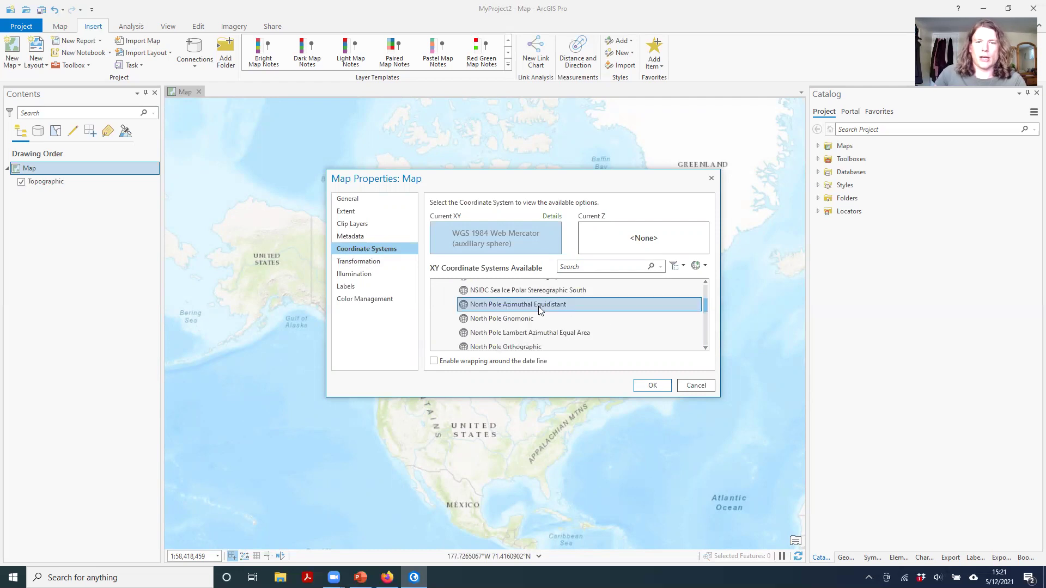
# Apply North Pole Azimuthal Equidistant and centre the redrawn basemap on the North Pole
pyautogui.click(646, 386)
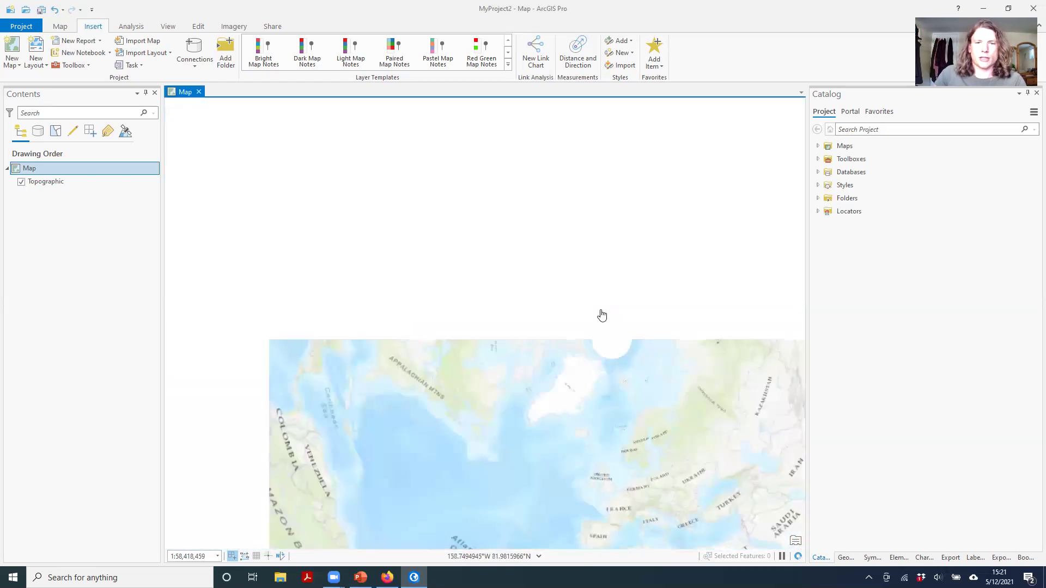
pyautogui.moveTo(619, 346); pyautogui.dragTo(468, 335)
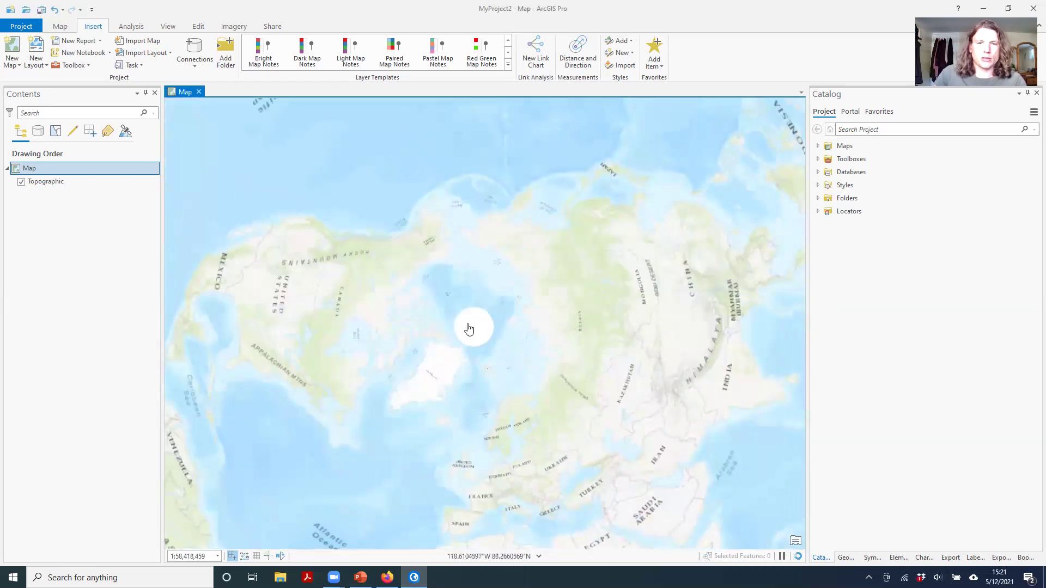
pyautogui.scroll(4, 469, 338)
pyautogui.scroll(-6, 471, 347)
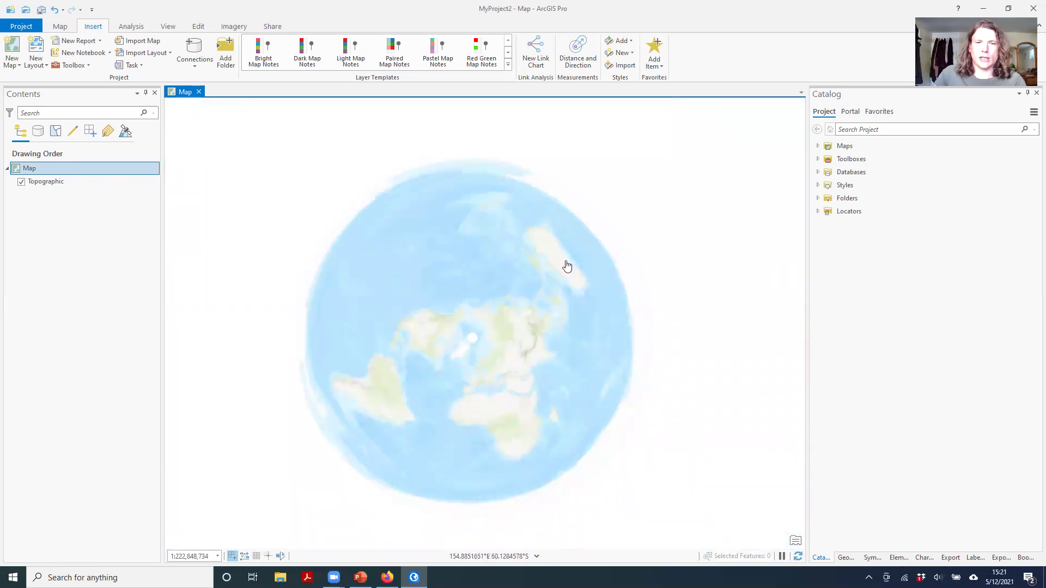
pyautogui.scroll(2, 455, 364)
pyautogui.scroll(2, 456, 365)
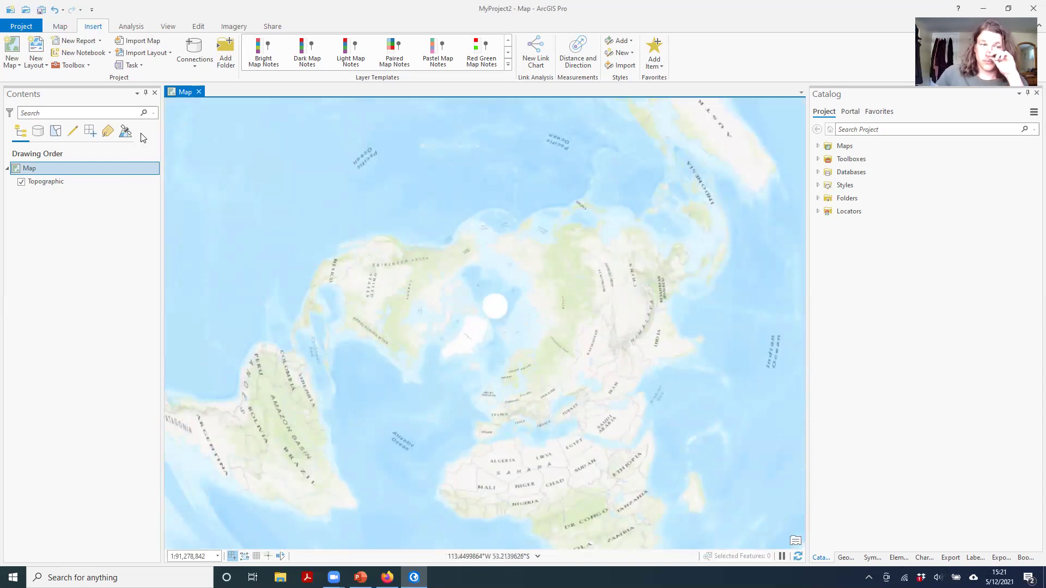
# Reopen the map's coordinate system settings and expand Projected Coordinate System
pyautogui.rightClick(66, 170)
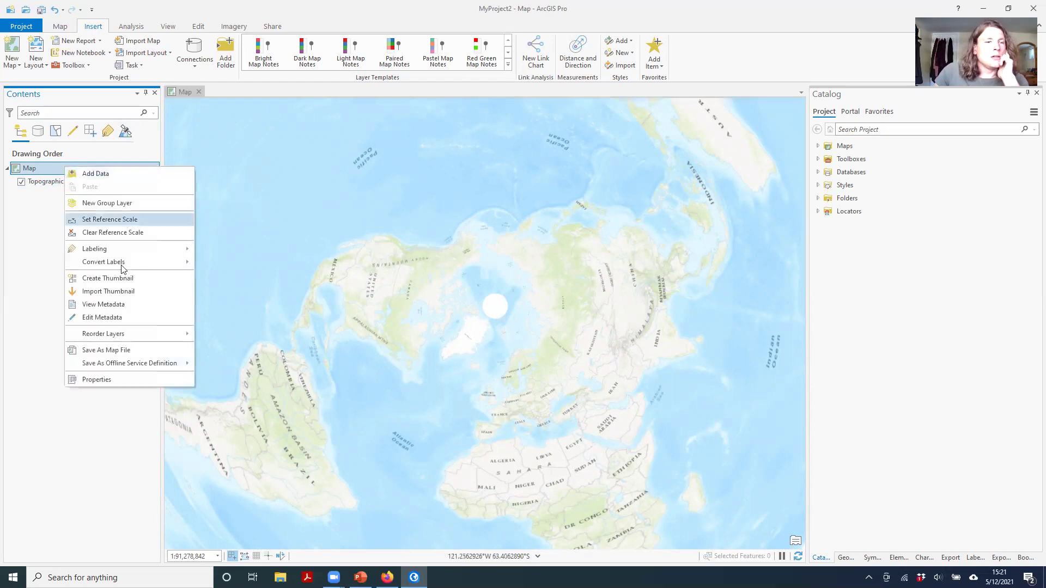
pyautogui.click(97, 380)
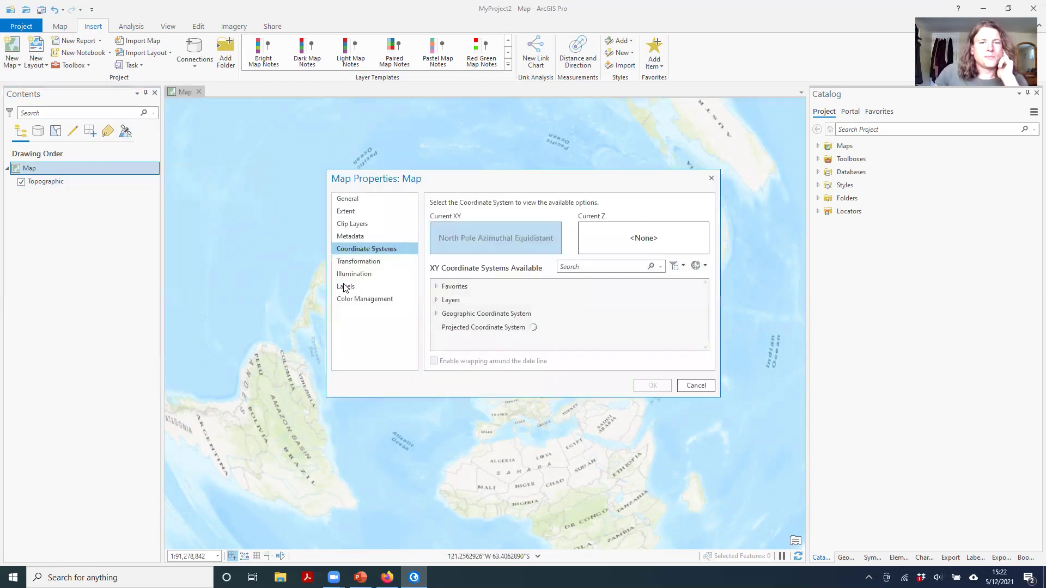
pyautogui.click(443, 324)
pyautogui.scroll(-2, 443, 323)
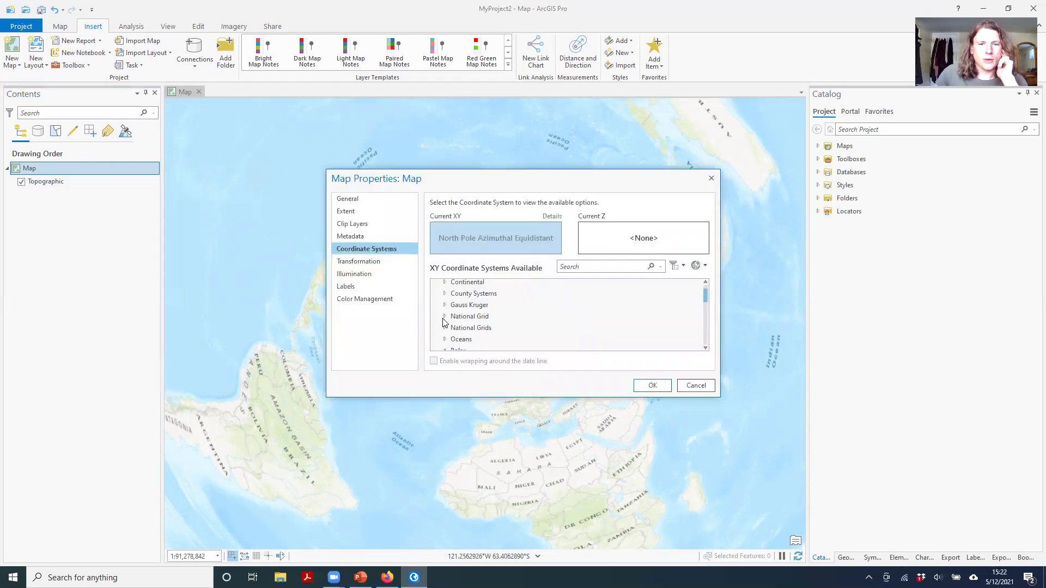
pyautogui.click(444, 334)
pyautogui.click(445, 299)
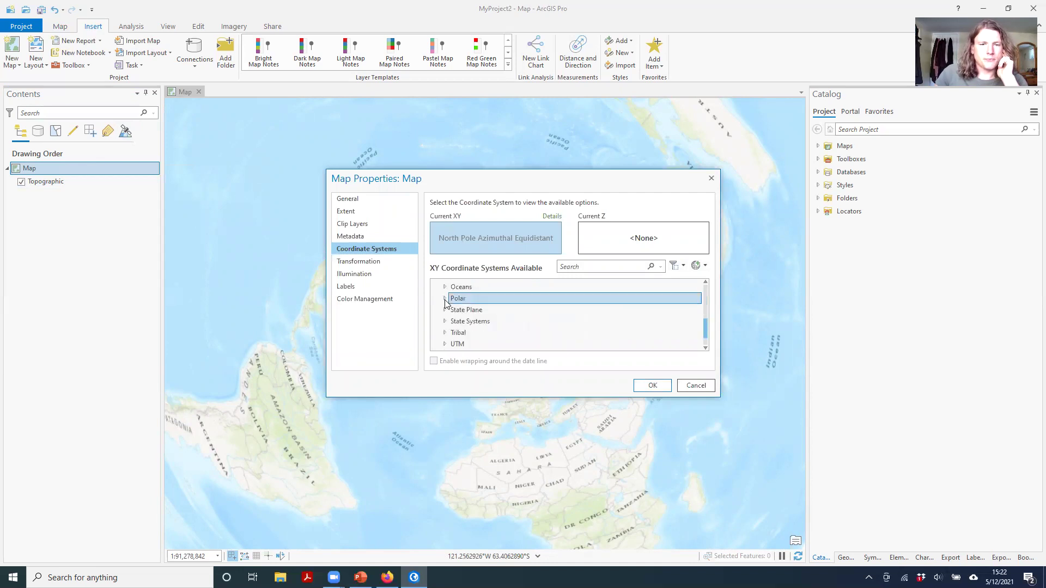
# Select NAD 1983 UTM Zone 10N under UTM > NAD 1983
pyautogui.scroll(-1, 446, 321)
pyautogui.click(445, 322)
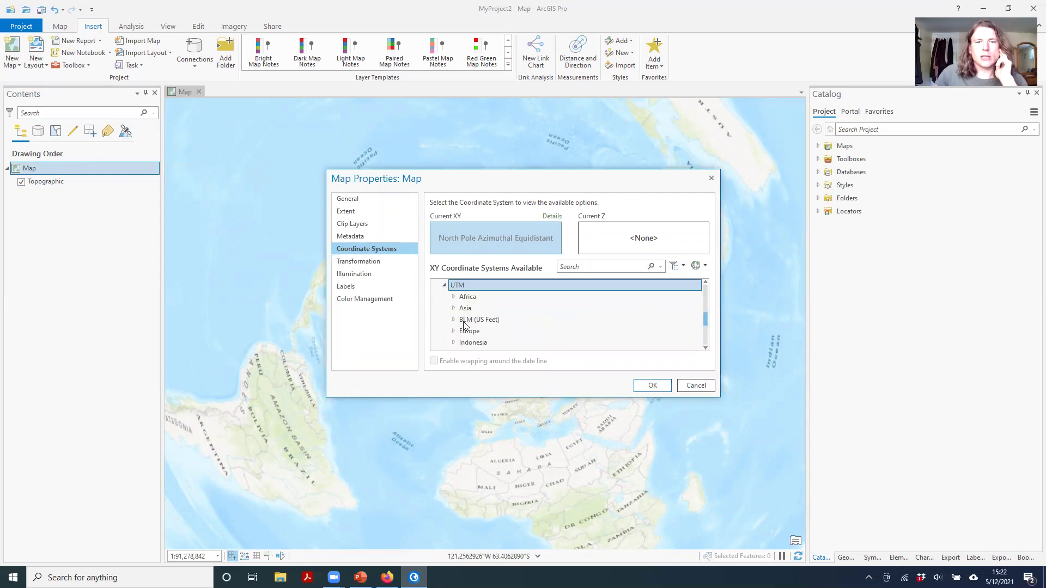
pyautogui.scroll(-1, 504, 324)
pyautogui.scroll(-1, 505, 324)
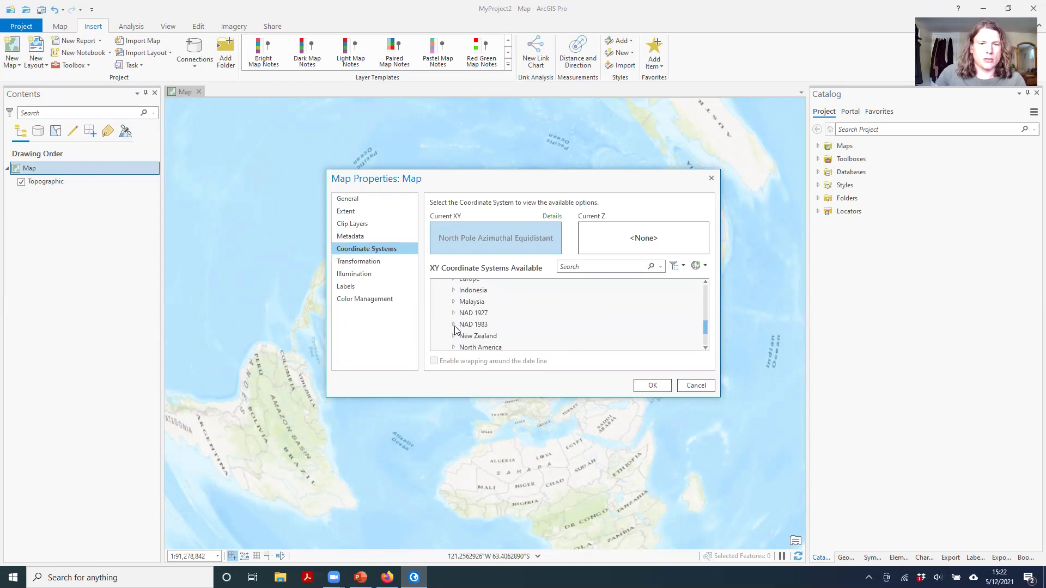
pyautogui.doubleClick(479, 323)
pyautogui.scroll(-3, 582, 307)
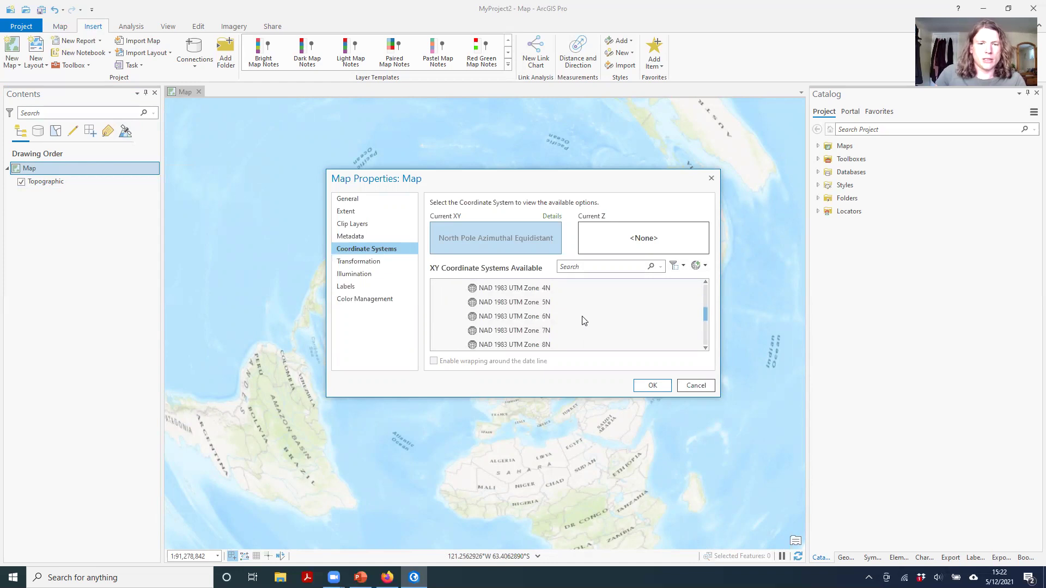
pyautogui.click(528, 326)
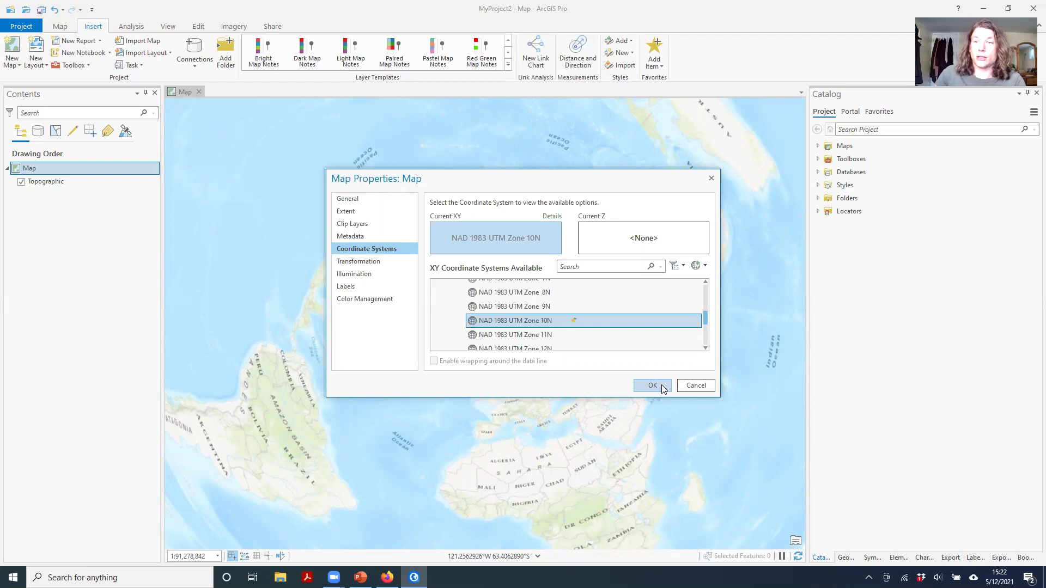
# Apply NAD 1983 UTM Zone 10N and zoom in to Vancouver at about 1:431,052
pyautogui.click(661, 385)
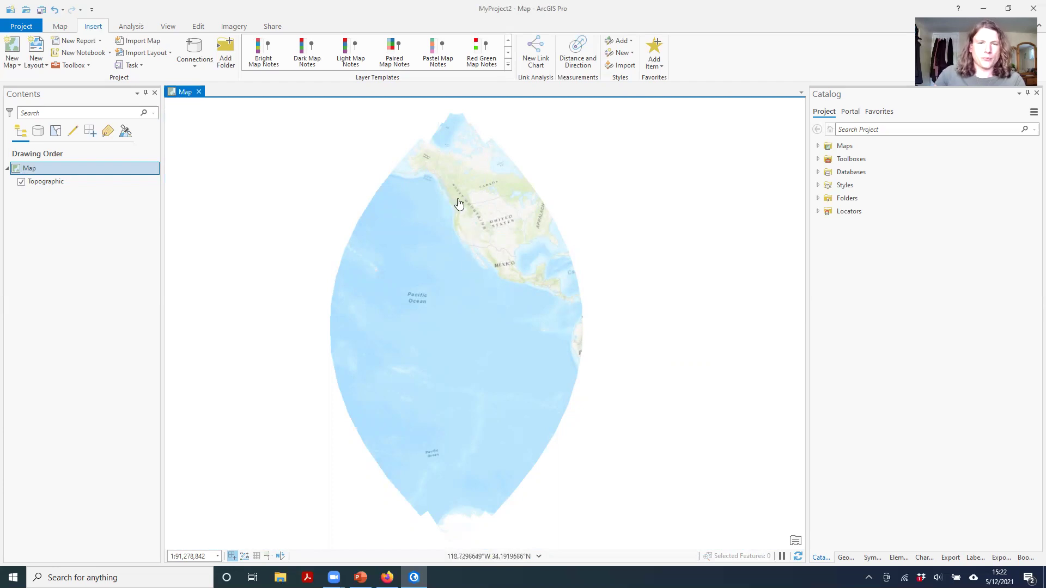
pyautogui.scroll(1, 456, 212)
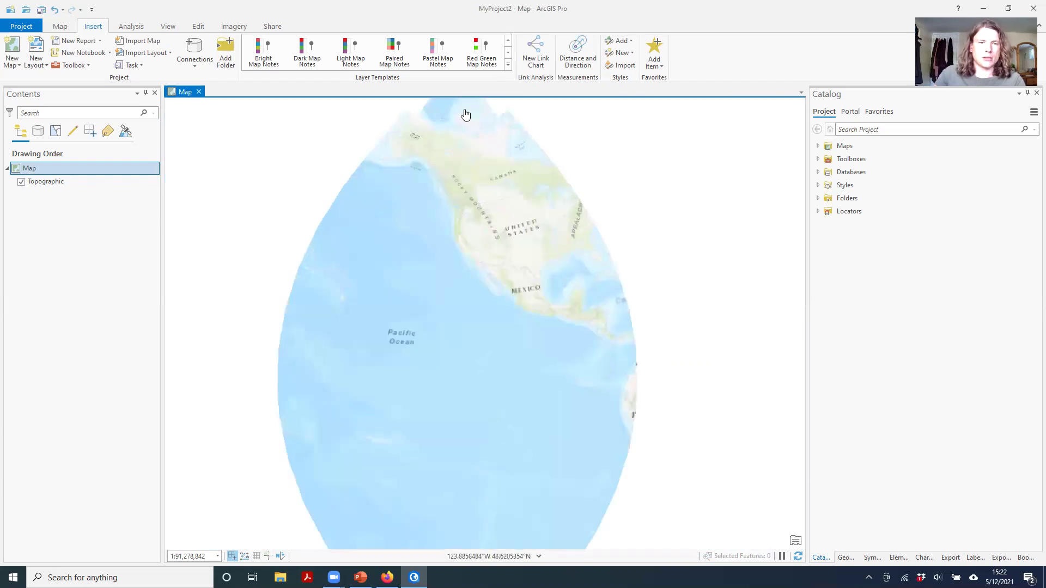
pyautogui.scroll(3, 445, 246)
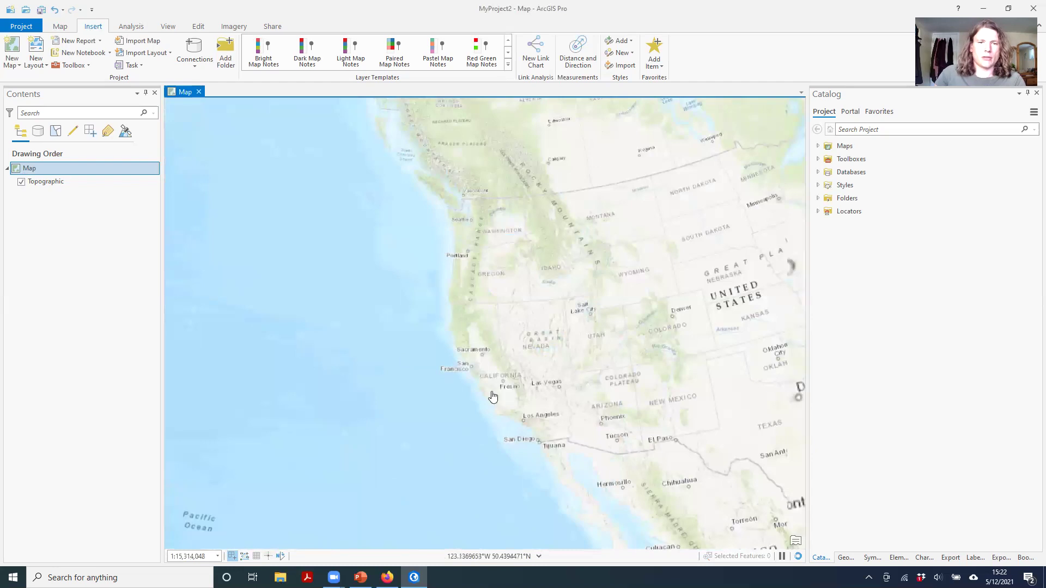
pyautogui.scroll(4, 485, 411)
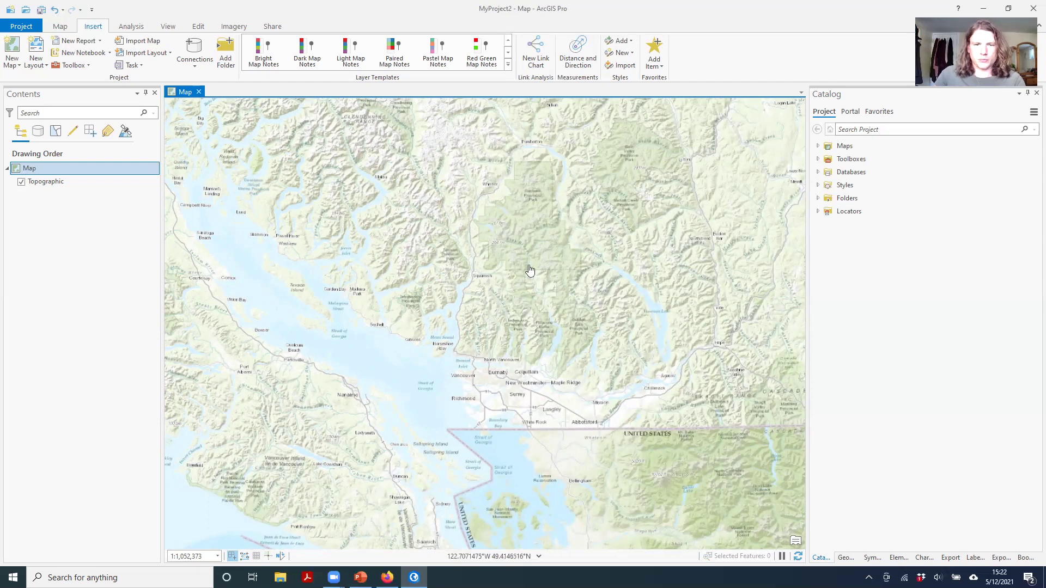
pyautogui.scroll(-2, 523, 269)
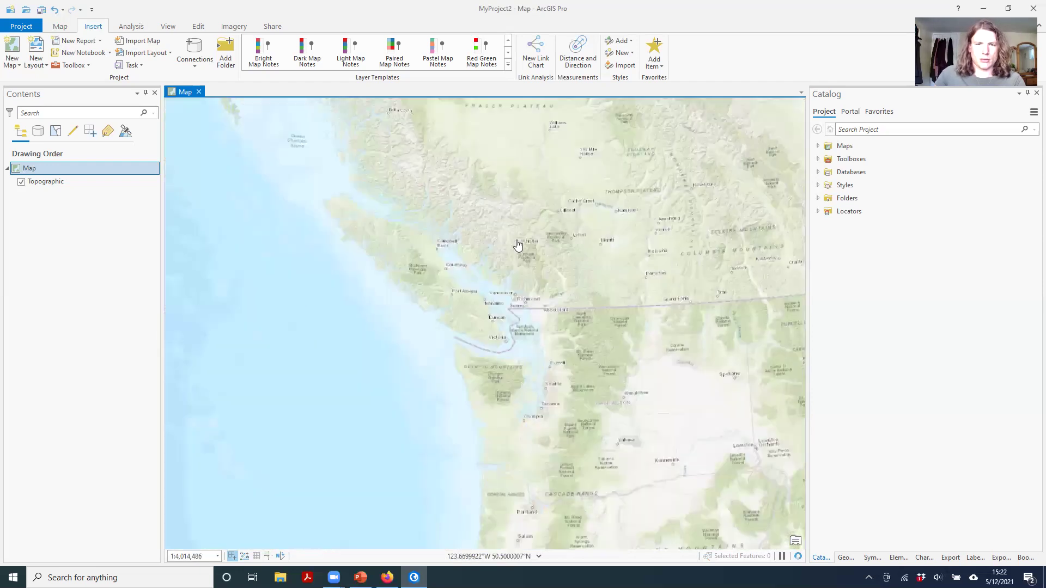
pyautogui.scroll(3, 534, 311)
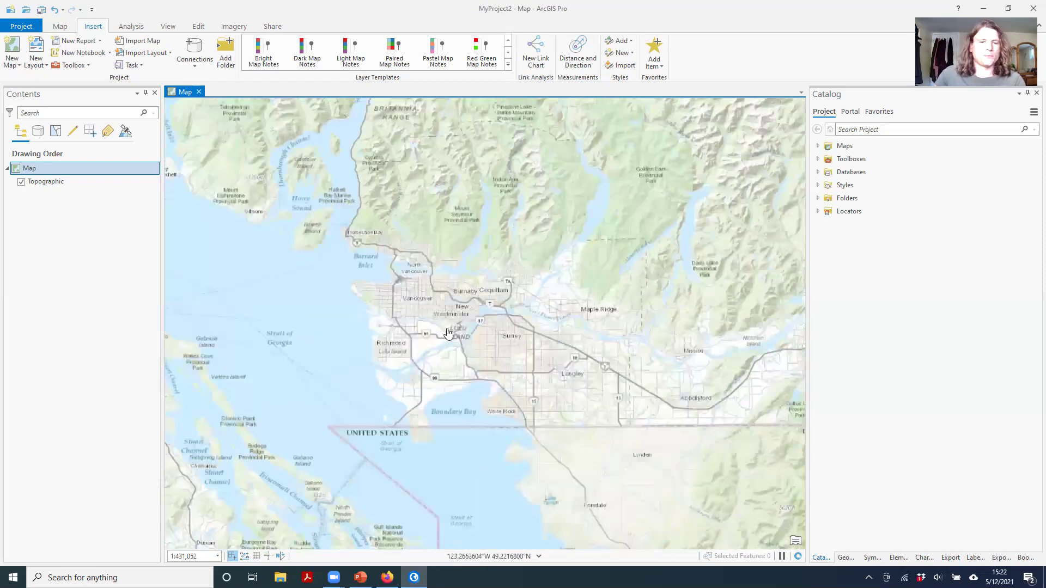
# Set the map projection to Canada Lambert Conformal Conic from Continental > North America
pyautogui.rightClick(73, 168)
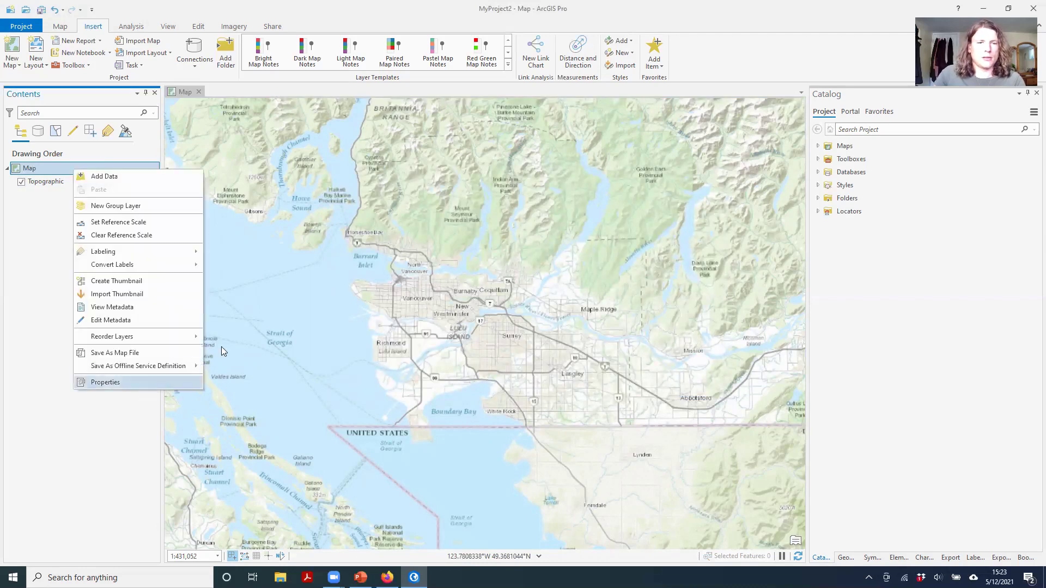
pyautogui.click(118, 383)
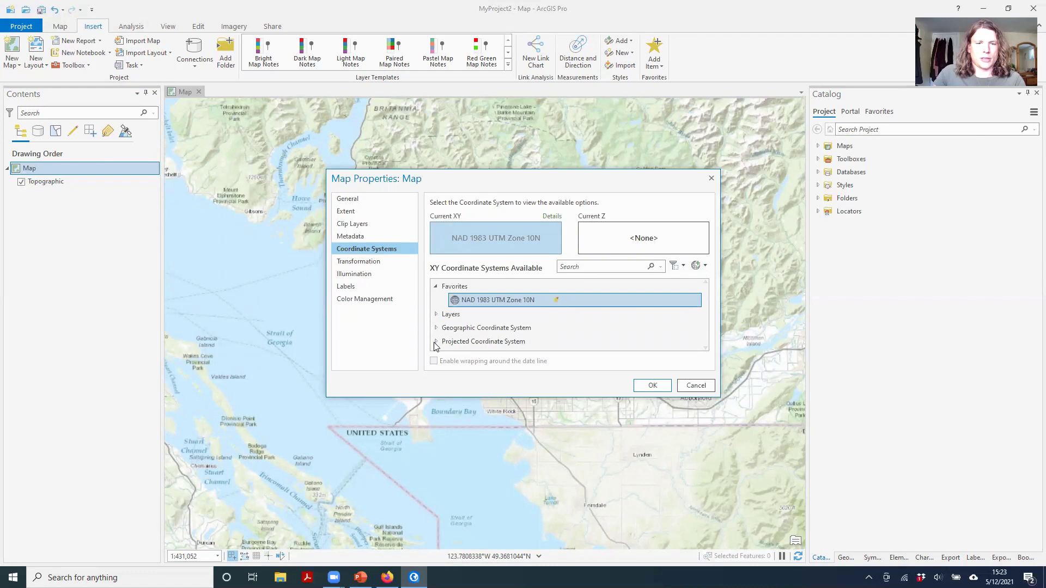
pyautogui.click(436, 342)
pyautogui.scroll(-1, 531, 317)
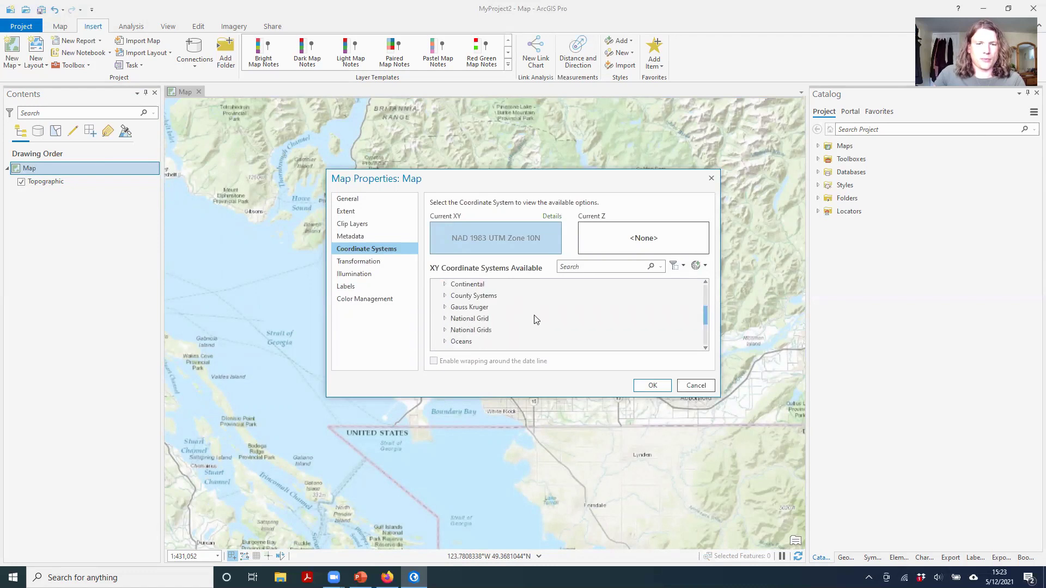
pyautogui.click(444, 286)
pyautogui.click(454, 331)
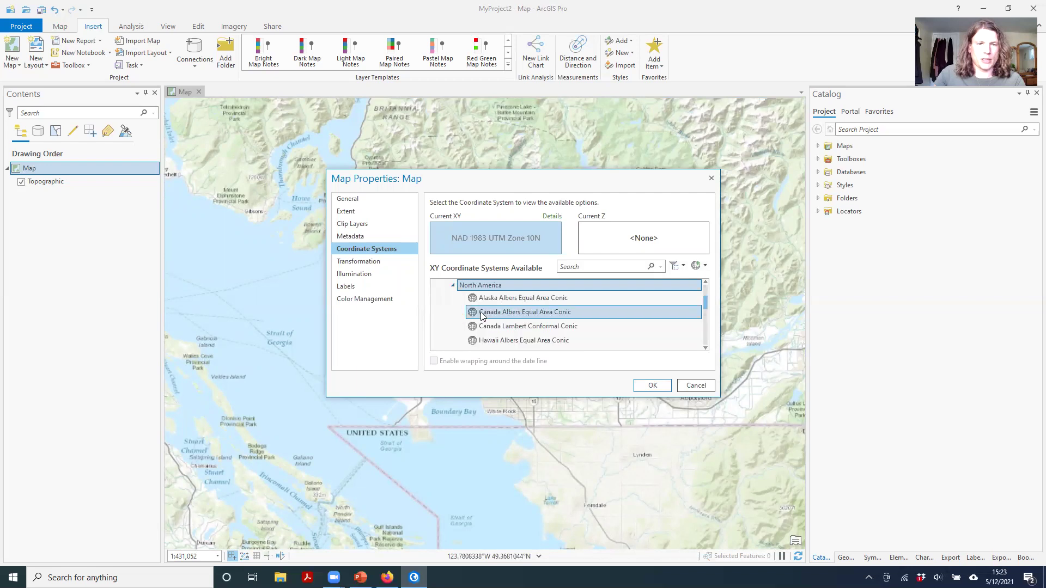
pyautogui.click(562, 328)
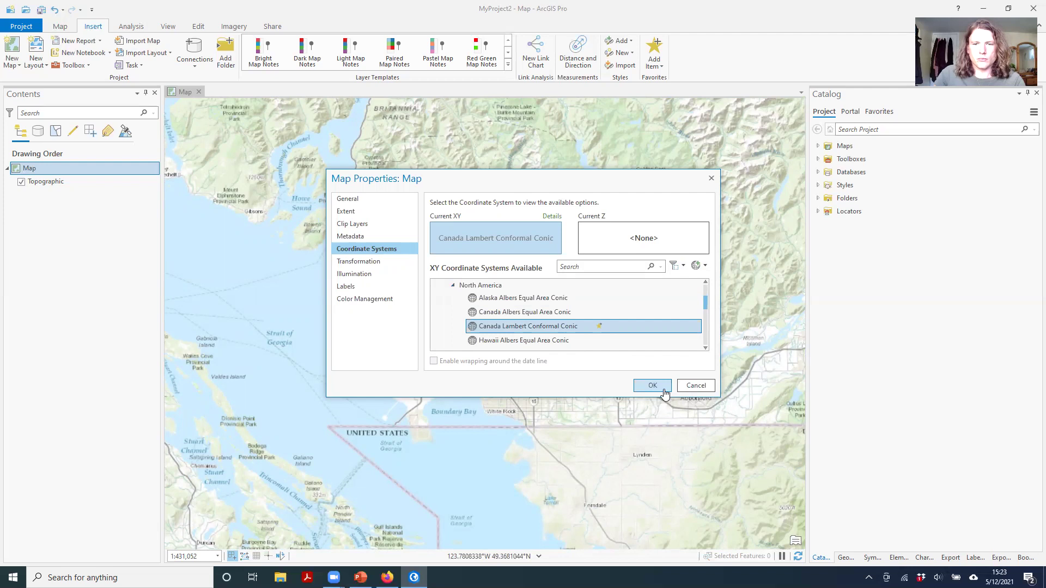
pyautogui.click(656, 387)
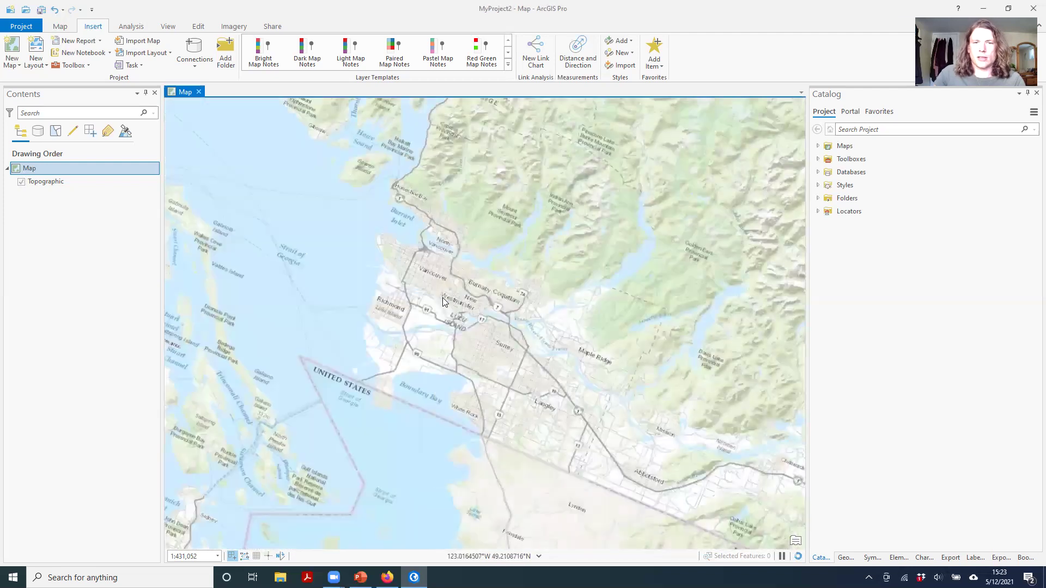
# Zoom out and recentre the view to show Canada and the United States
pyautogui.scroll(-3, 488, 309)
pyautogui.scroll(-5, 489, 309)
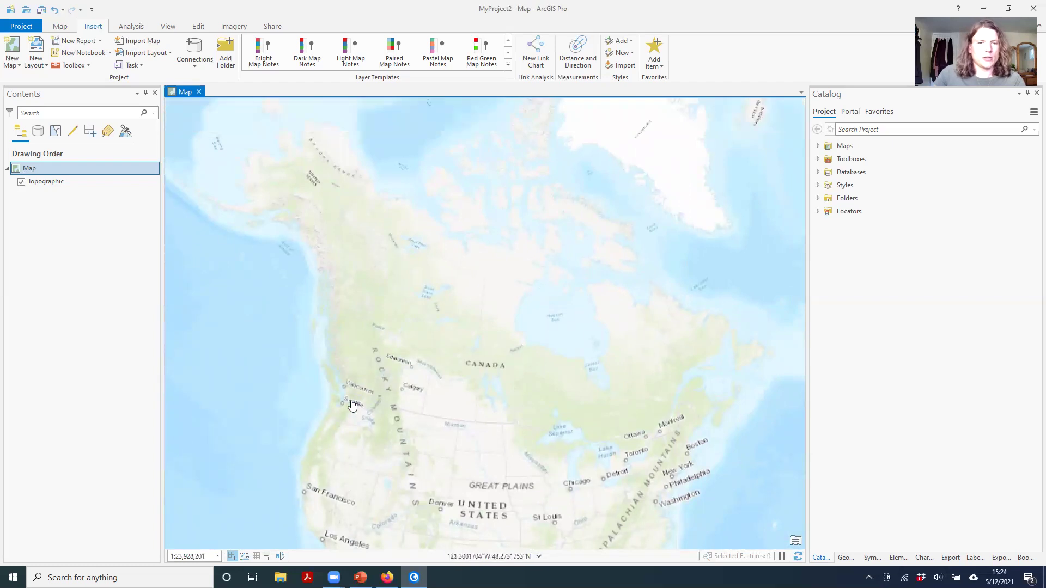
pyautogui.scroll(3, 344, 392)
pyautogui.scroll(4, 327, 332)
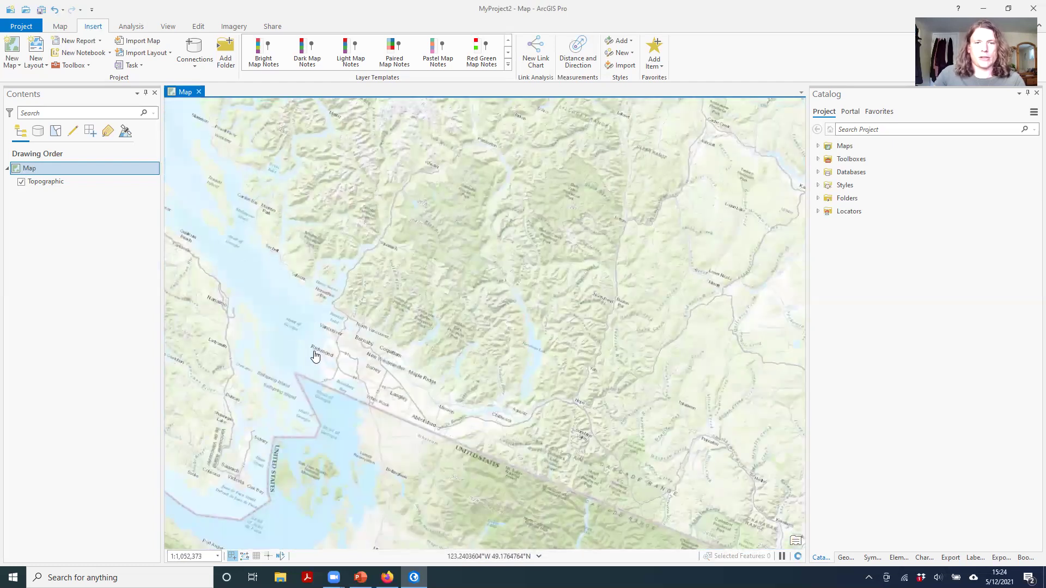
pyautogui.moveTo(358, 304); pyautogui.dragTo(429, 356)
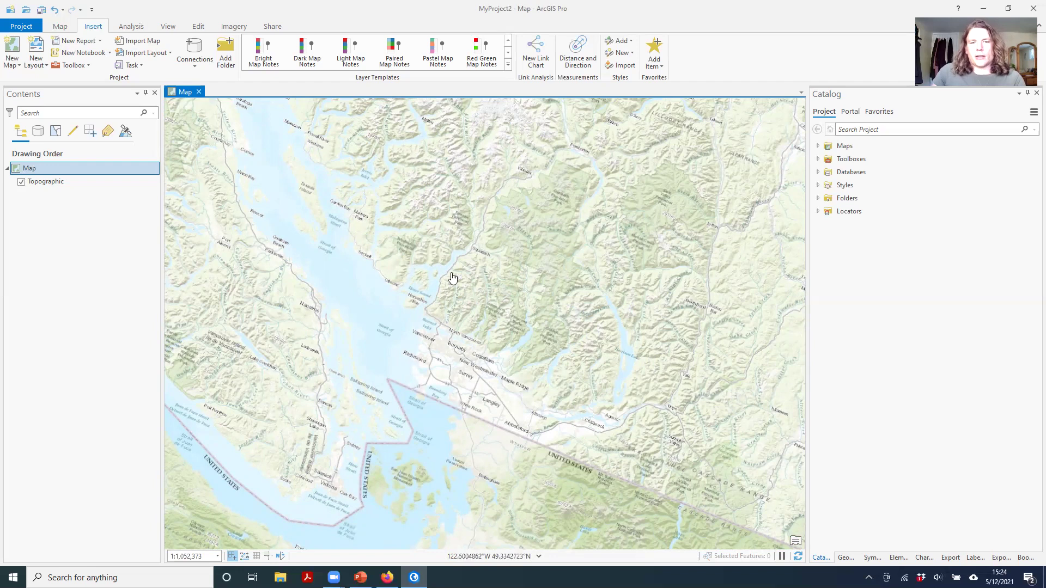
pyautogui.scroll(-5, 423, 229)
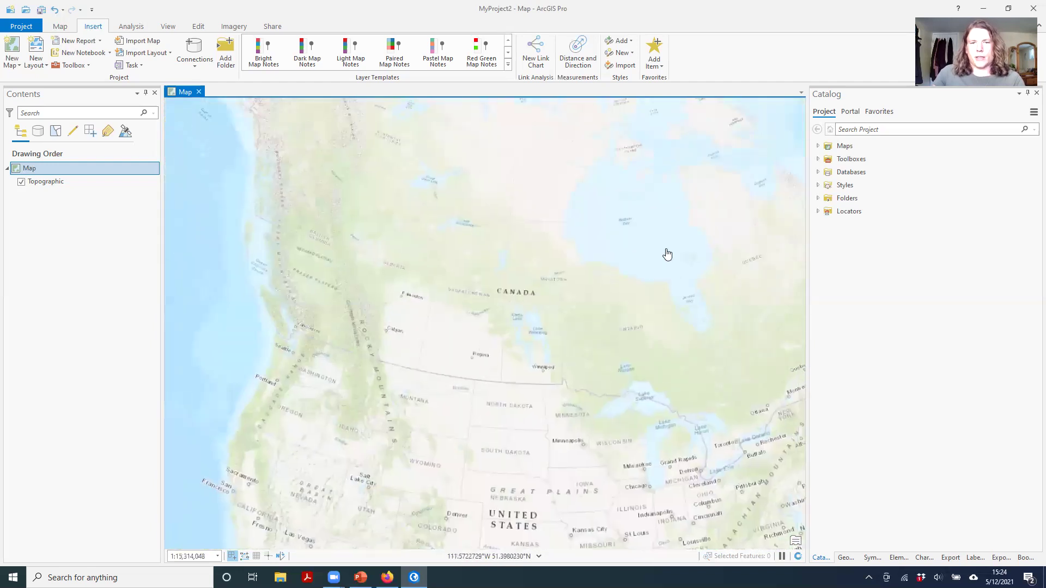
pyautogui.scroll(-2, 567, 296)
pyautogui.moveTo(514, 252); pyautogui.dragTo(497, 280)
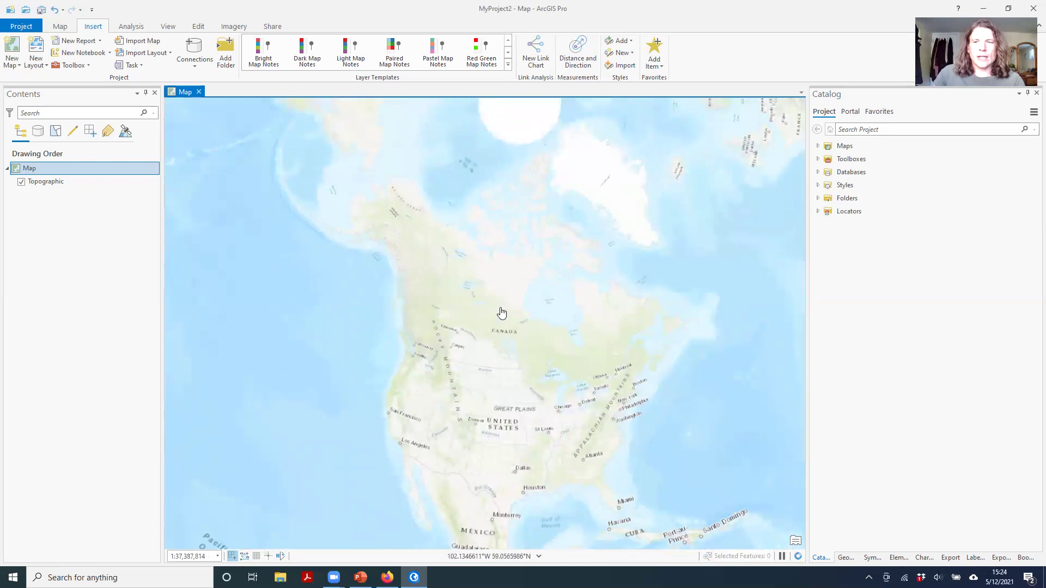
pyautogui.scroll(1, 501, 306)
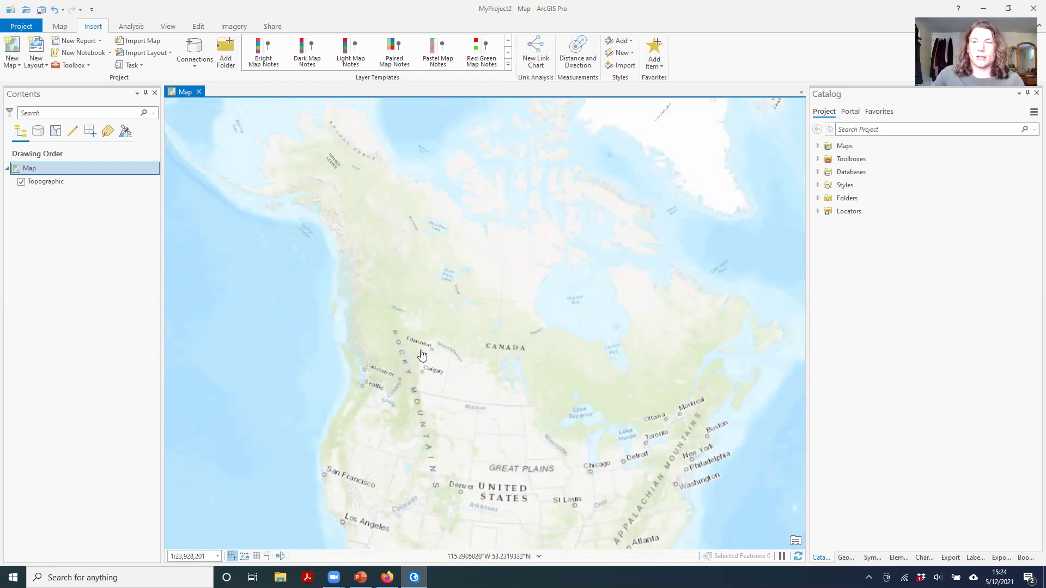
# Switch the map to Canada Albers Equal Area Conic and pan to centre Canada
pyautogui.rightClick(52, 170)
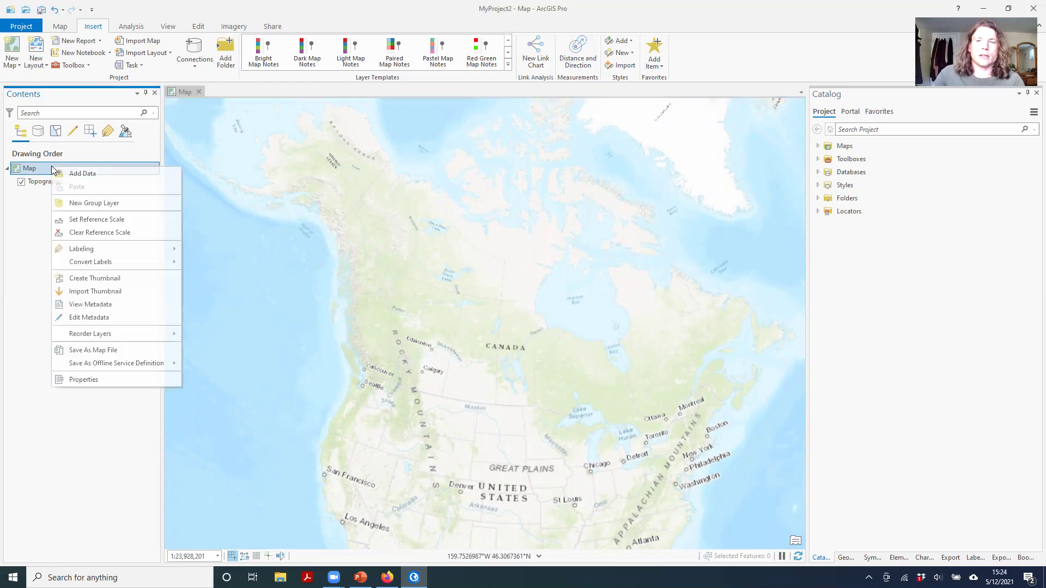
pyautogui.click(137, 383)
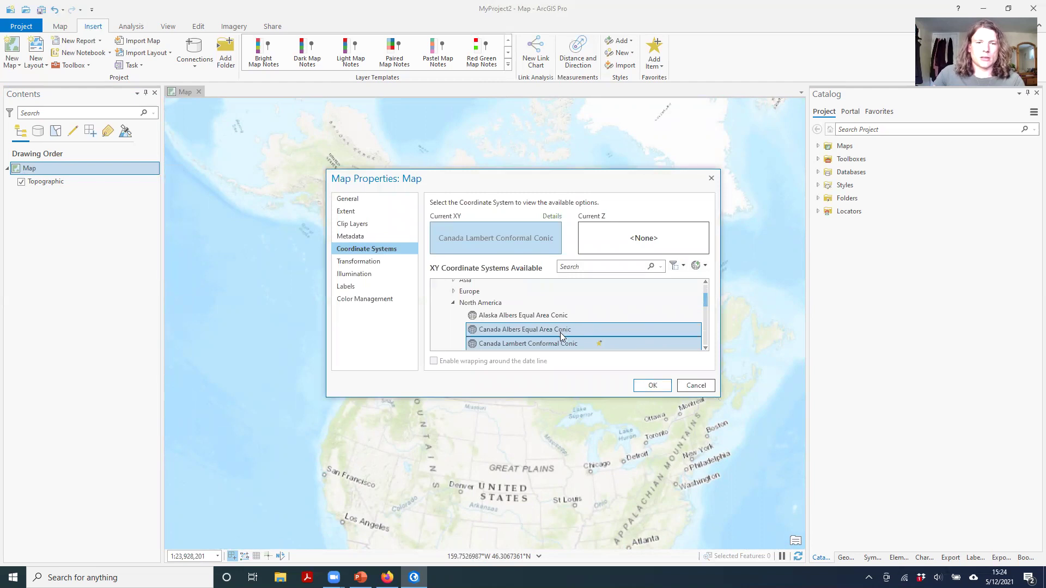
pyautogui.click(561, 332)
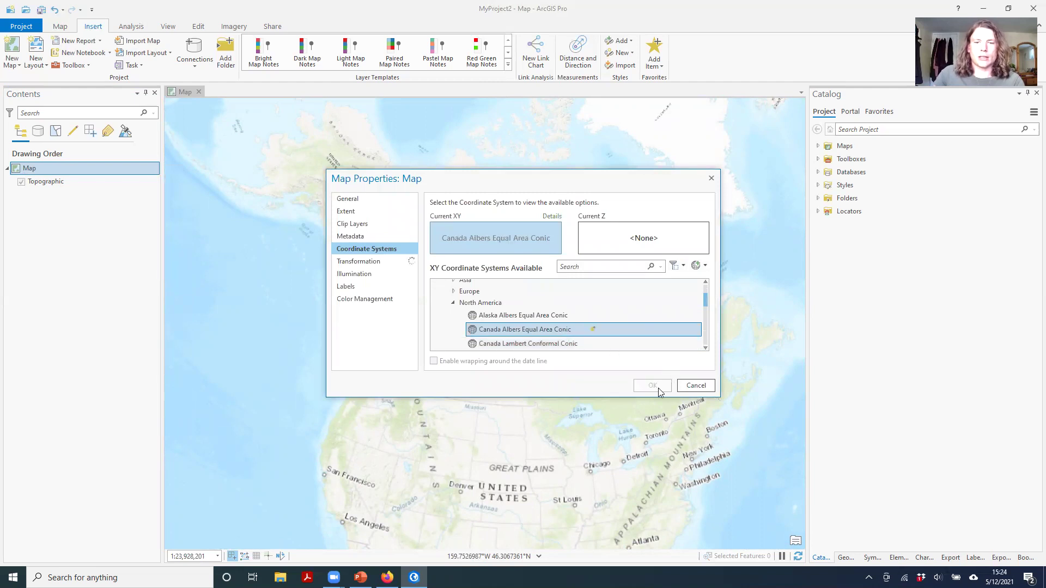
pyautogui.click(656, 387)
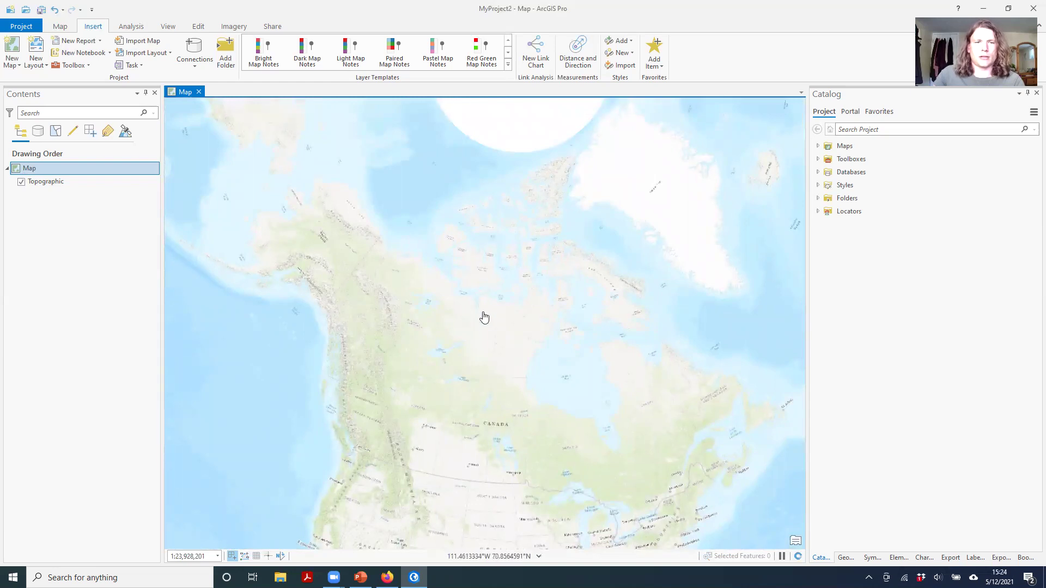
pyautogui.moveTo(490, 403); pyautogui.dragTo(523, 343)
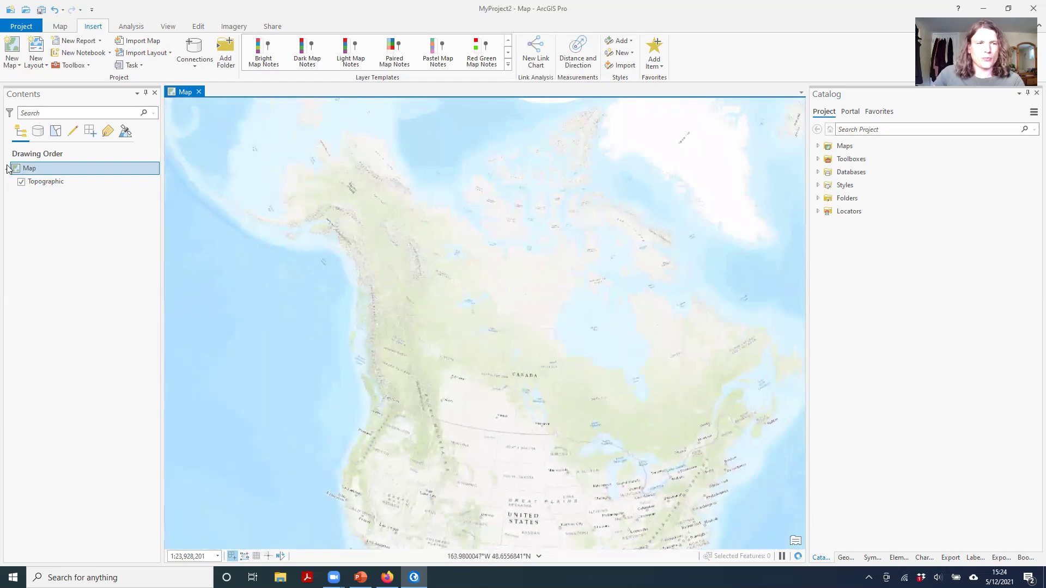
# Open the map's coordinate system settings and expand Projected > National Grids
pyautogui.rightClick(35, 172)
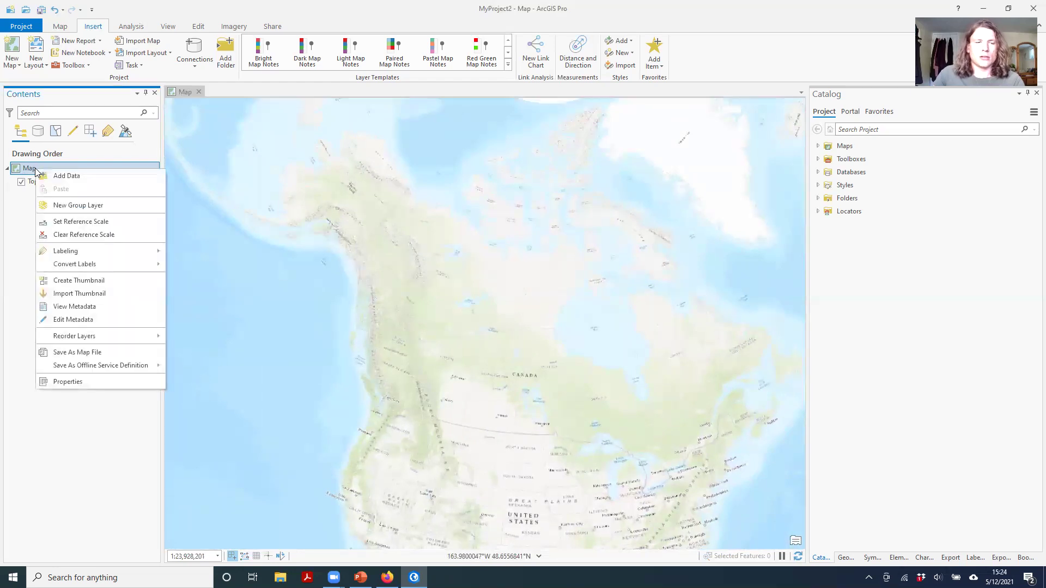
pyautogui.click(112, 385)
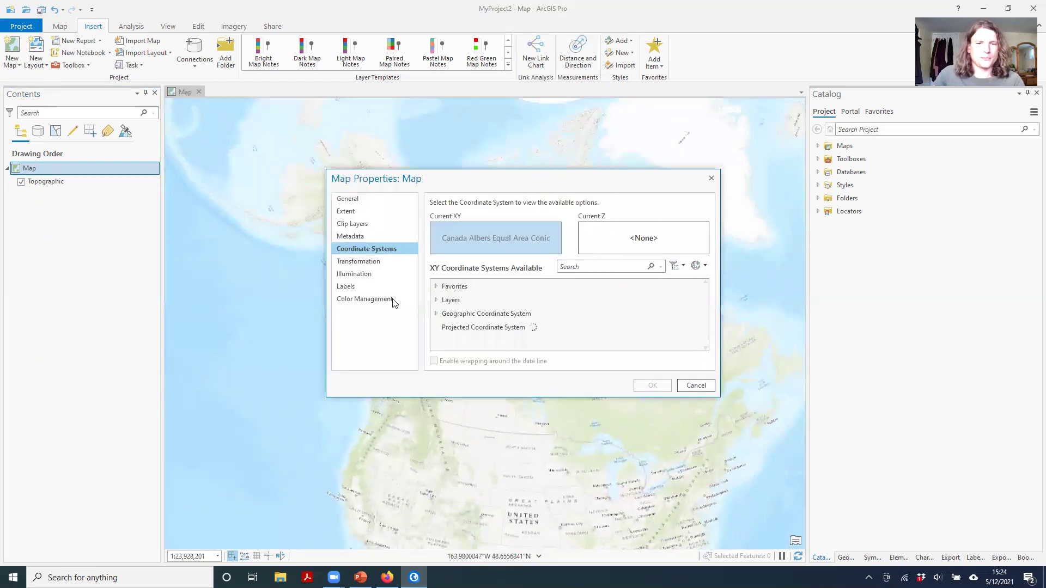
pyautogui.scroll(5, 447, 321)
pyautogui.click(443, 327)
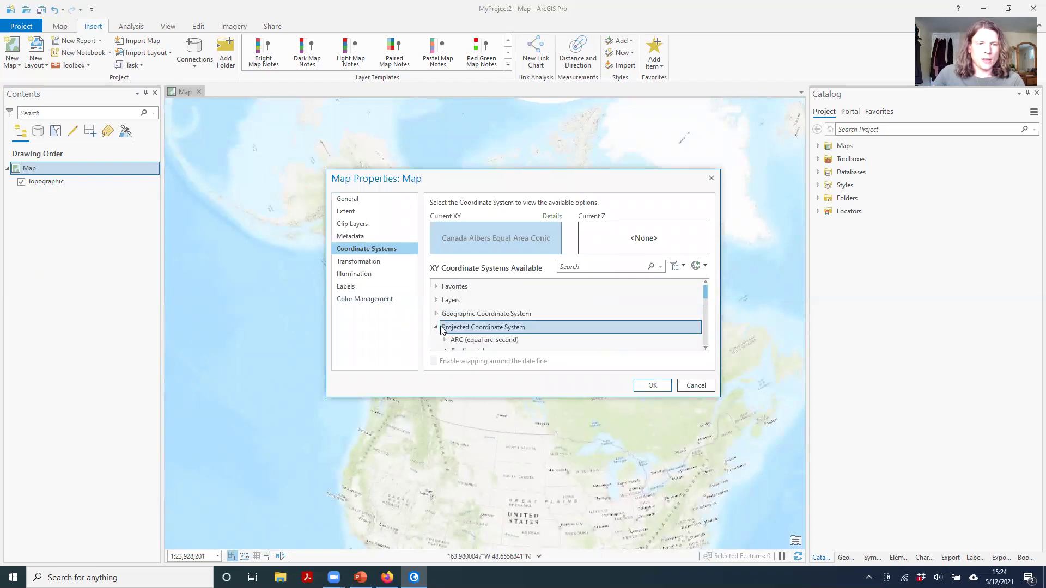
pyautogui.click(435, 328)
pyautogui.click(436, 328)
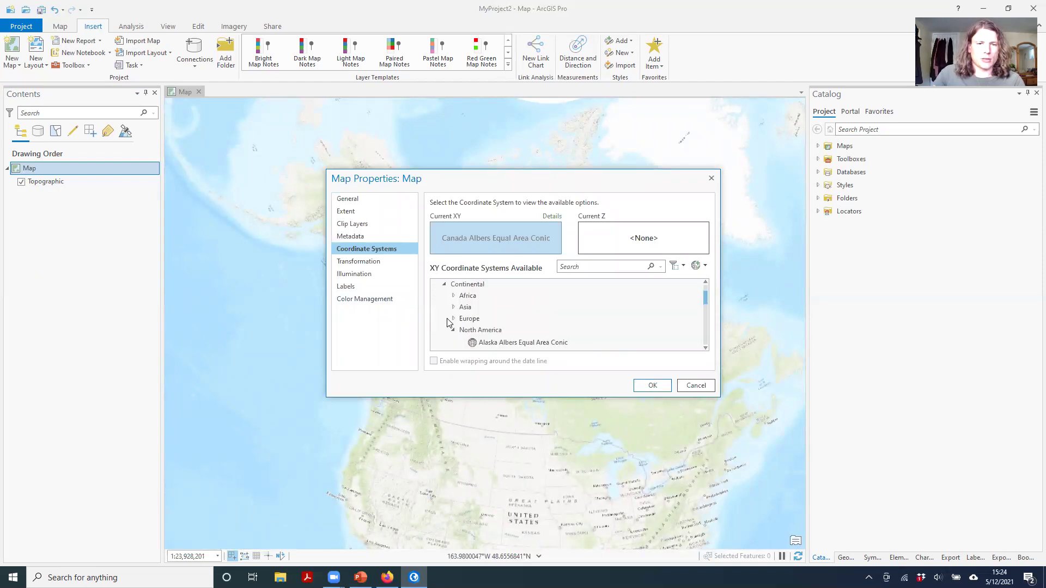
pyautogui.click(444, 284)
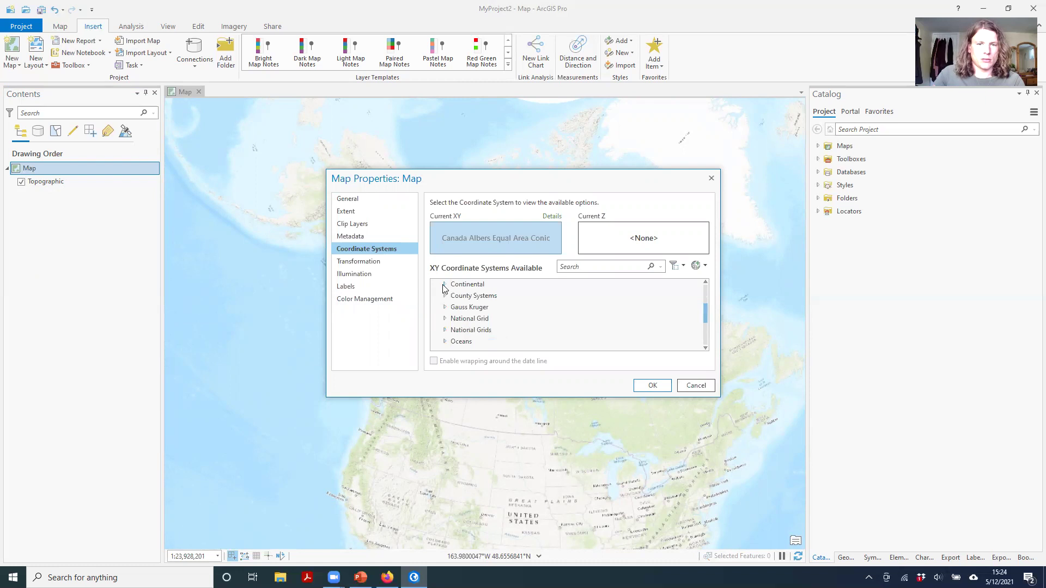
pyautogui.click(444, 330)
# Apply NAD 1983 BC Environment Albers from National Grids > Canada and zoom in on British Columbia
pyautogui.scroll(-1, 463, 327)
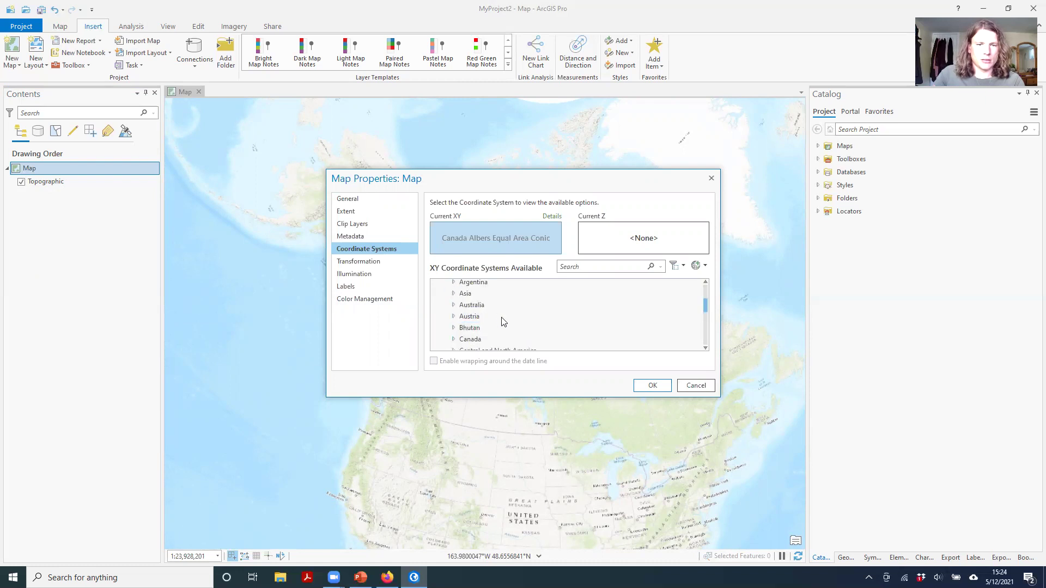
pyautogui.click(470, 339)
pyautogui.scroll(-2, 545, 310)
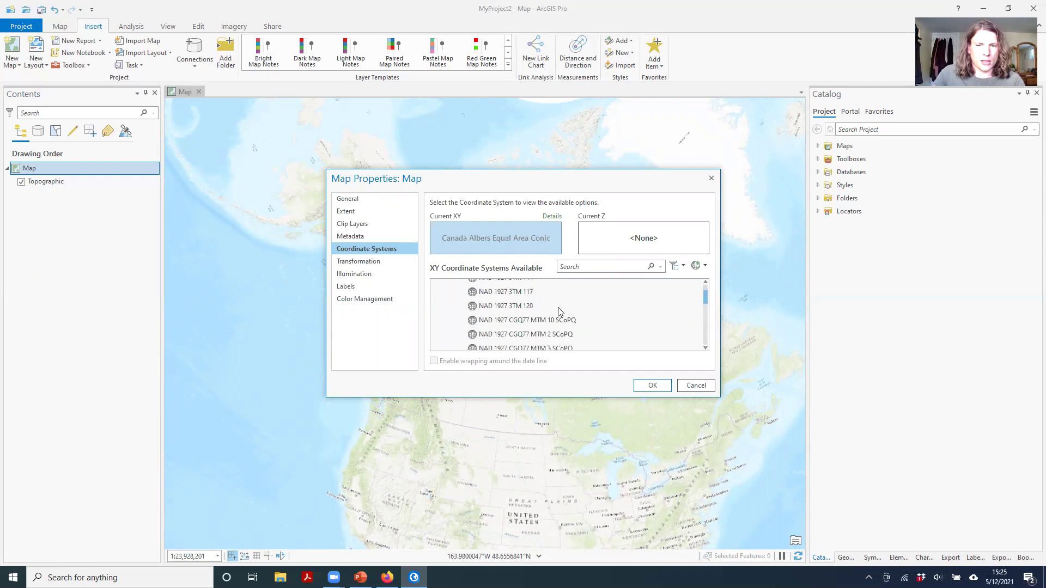
pyautogui.scroll(-5, 561, 311)
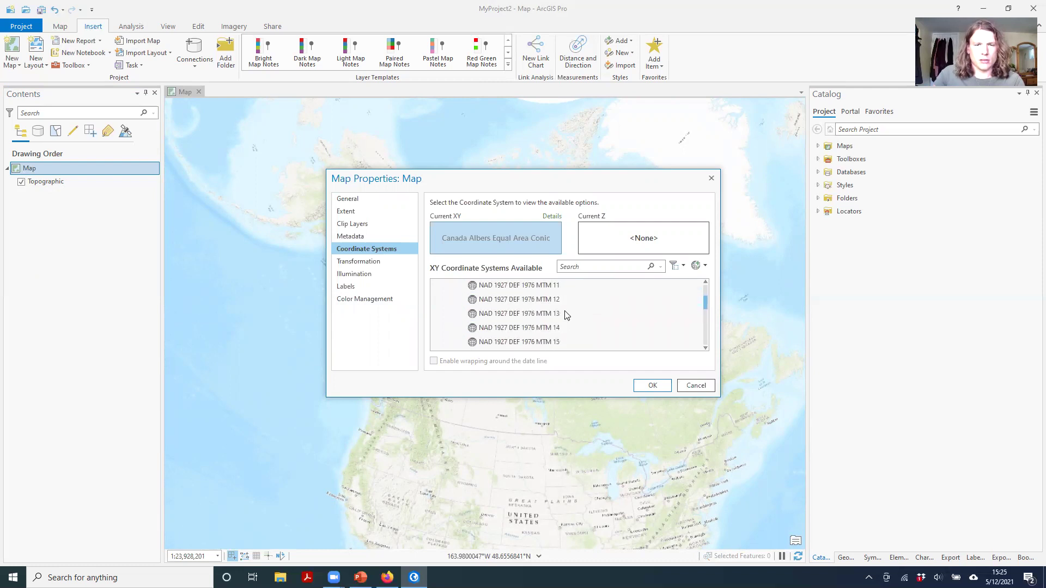
pyautogui.scroll(-8, 565, 314)
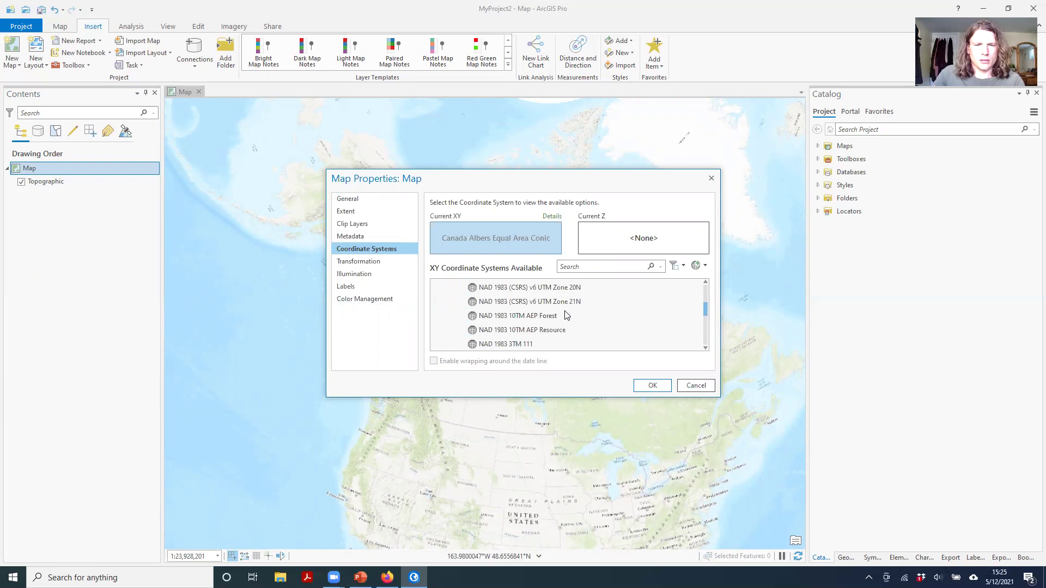
pyautogui.scroll(-4, 566, 313)
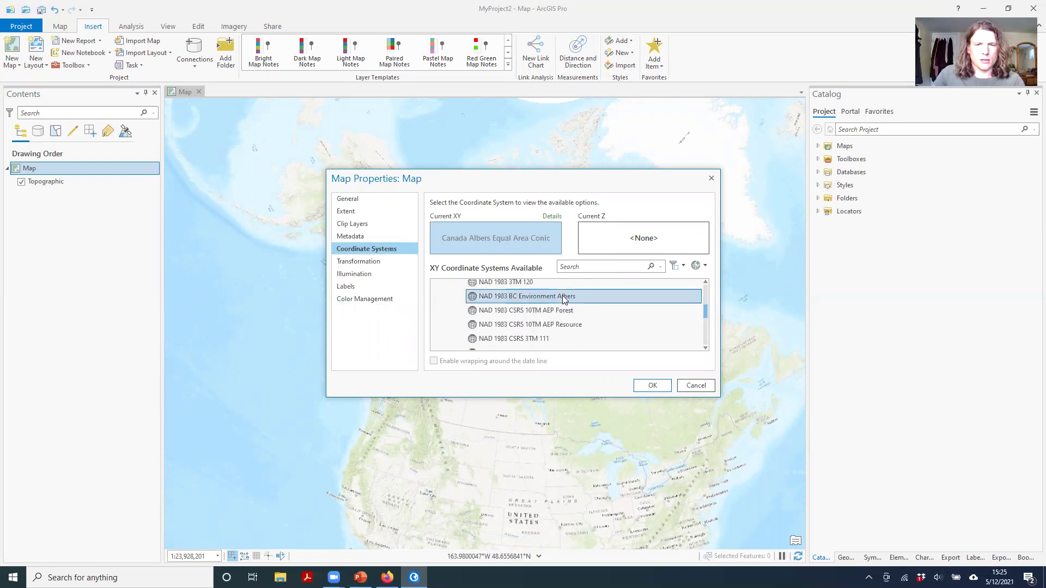
pyautogui.click(562, 296)
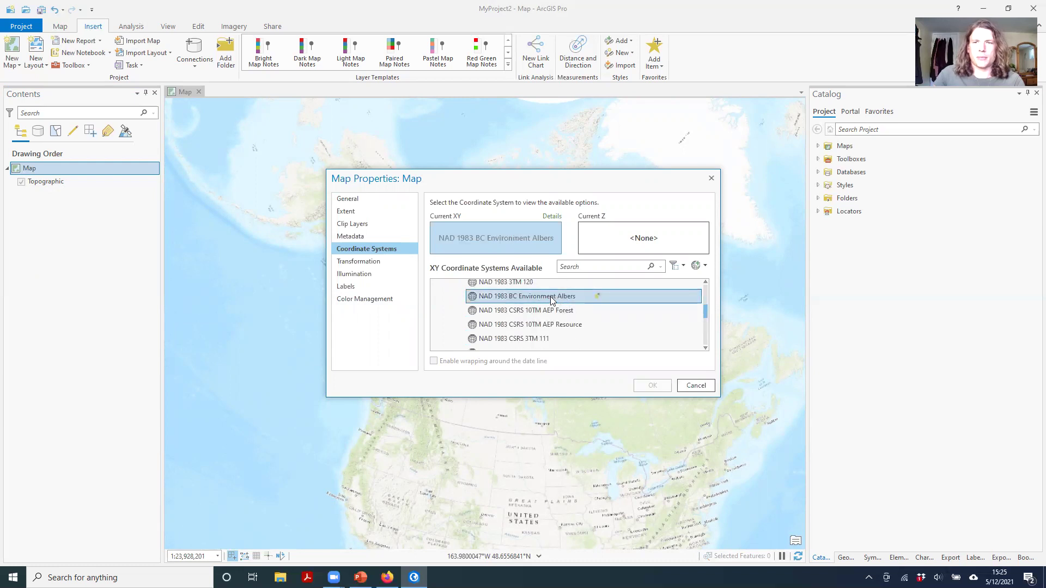
pyautogui.click(652, 385)
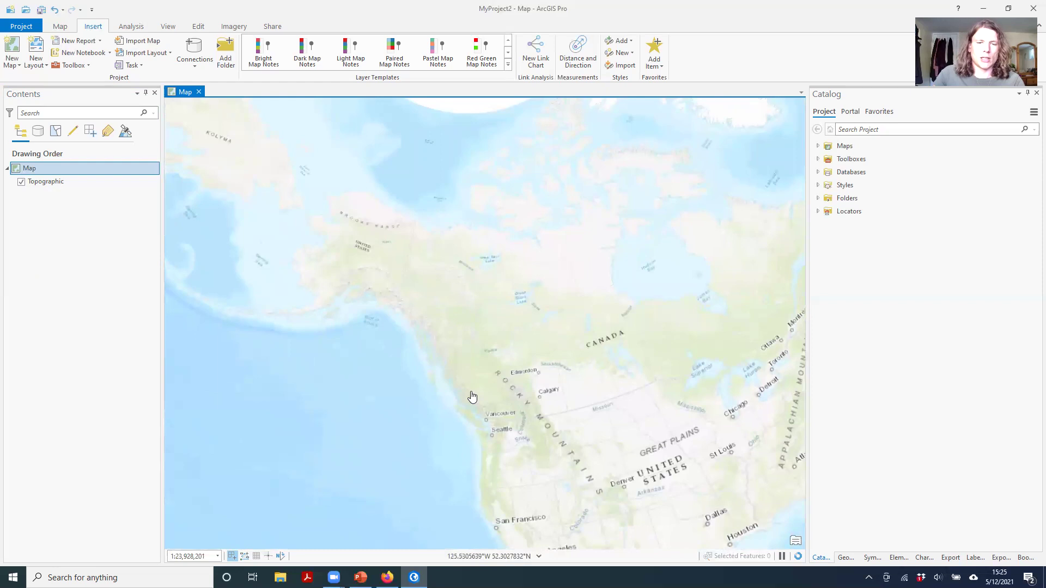
pyautogui.scroll(3, 482, 393)
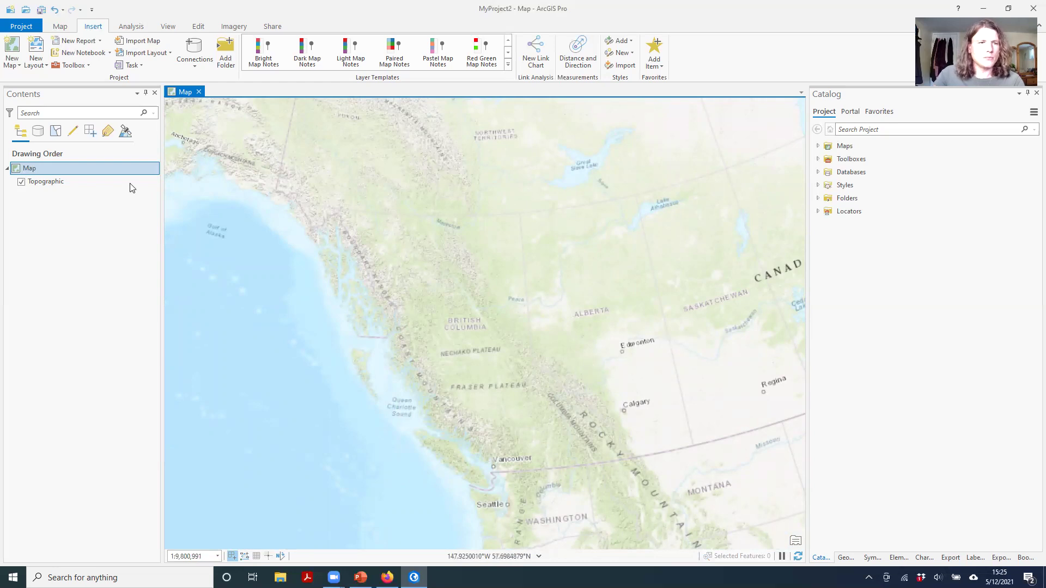
# Switch the map's coordinate system from BC Environment Albers to NAD 1983 UTM Zone 10N
pyautogui.rightClick(54, 169)
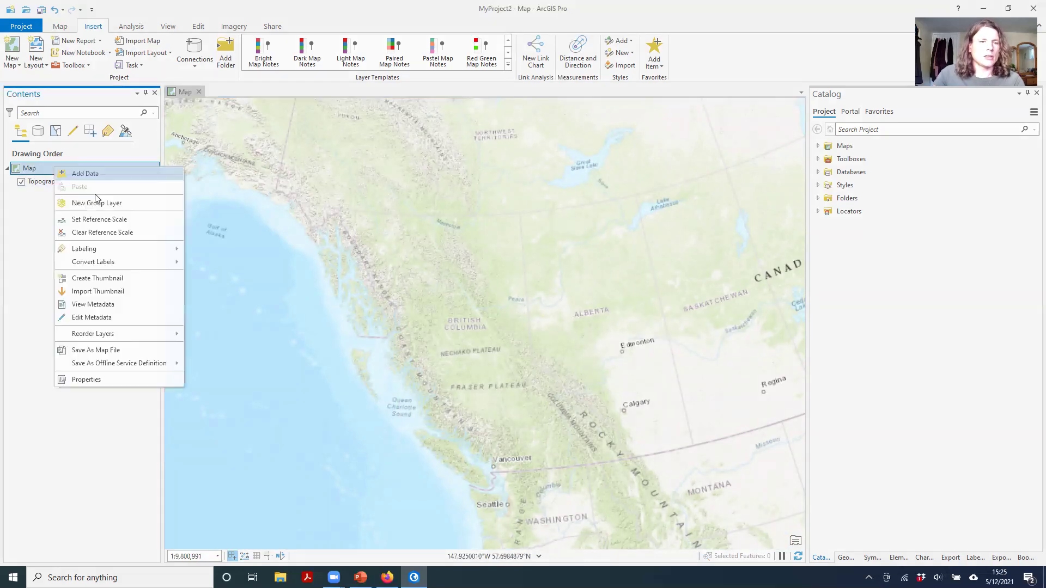
pyautogui.click(100, 380)
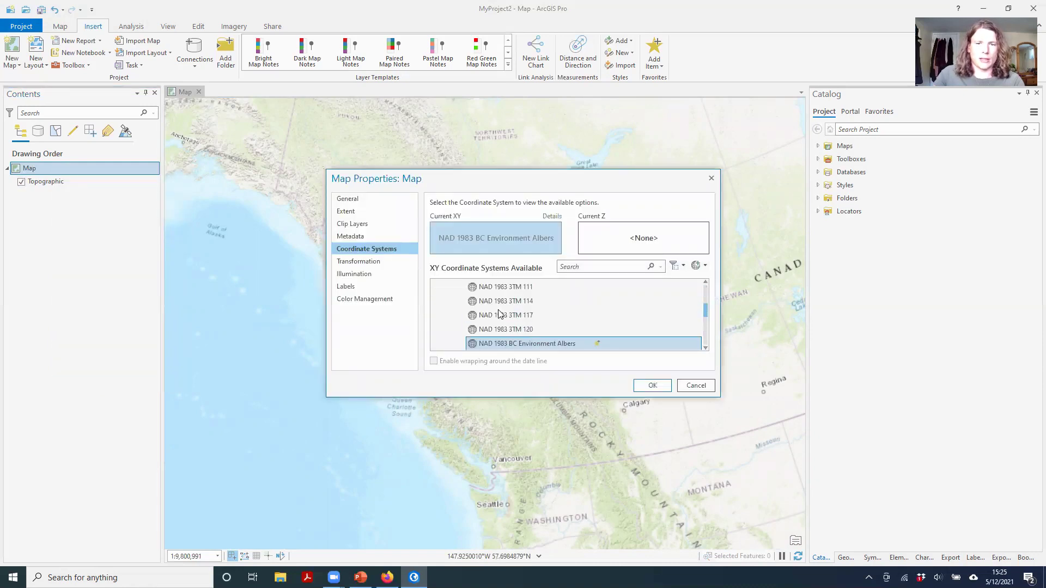
pyautogui.scroll(2, 476, 321)
pyautogui.scroll(10, 469, 320)
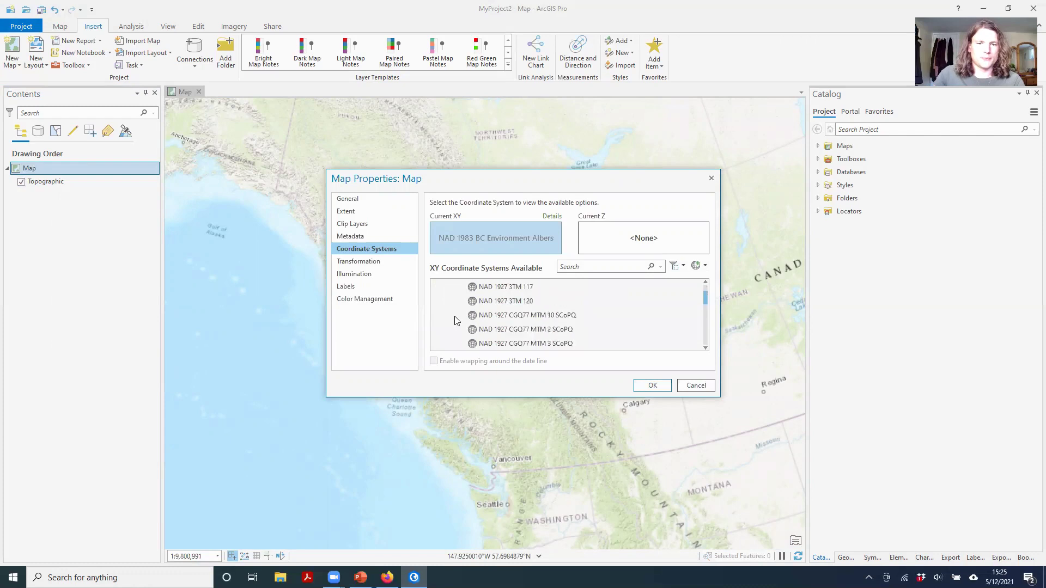
pyautogui.scroll(3, 450, 326)
pyautogui.click(436, 314)
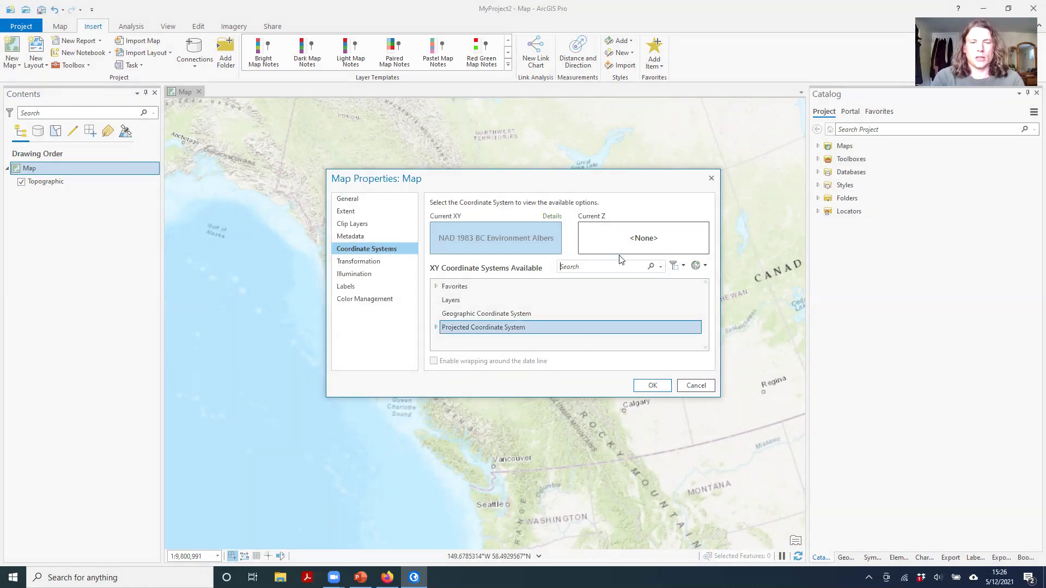
pyautogui.write('UTM Zone 10N')
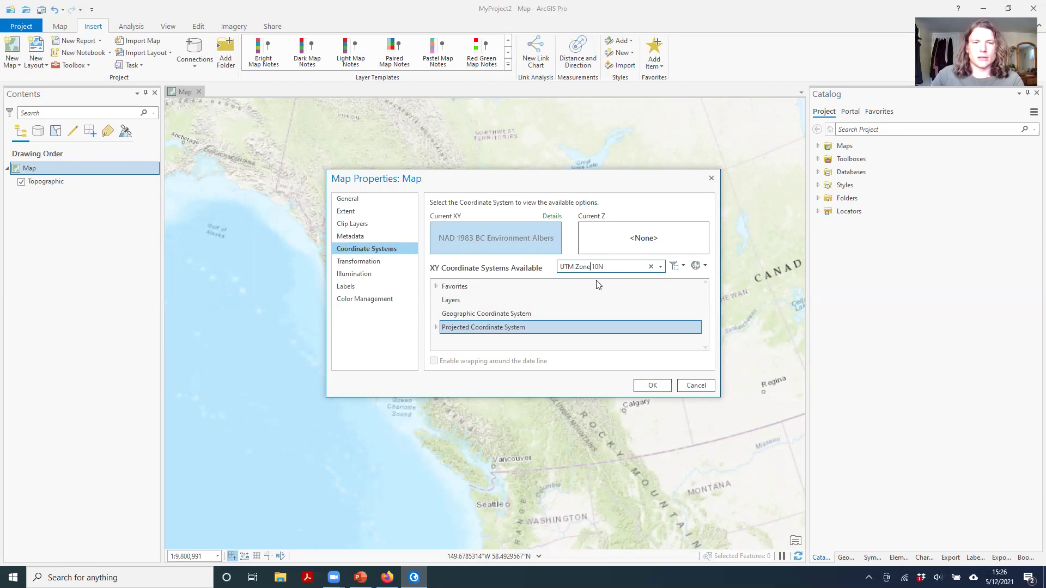
pyautogui.click(437, 328)
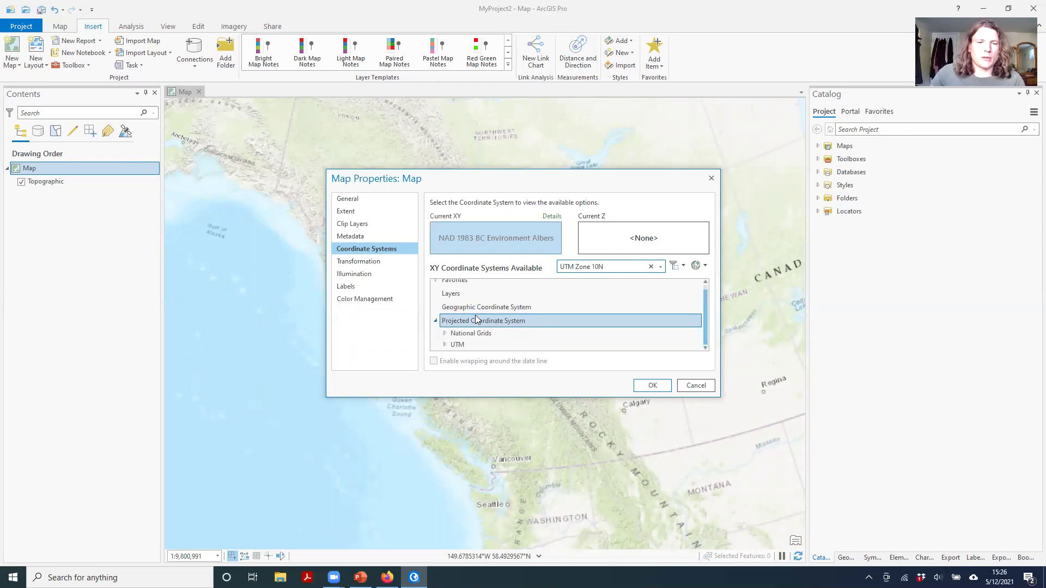
pyautogui.click(444, 345)
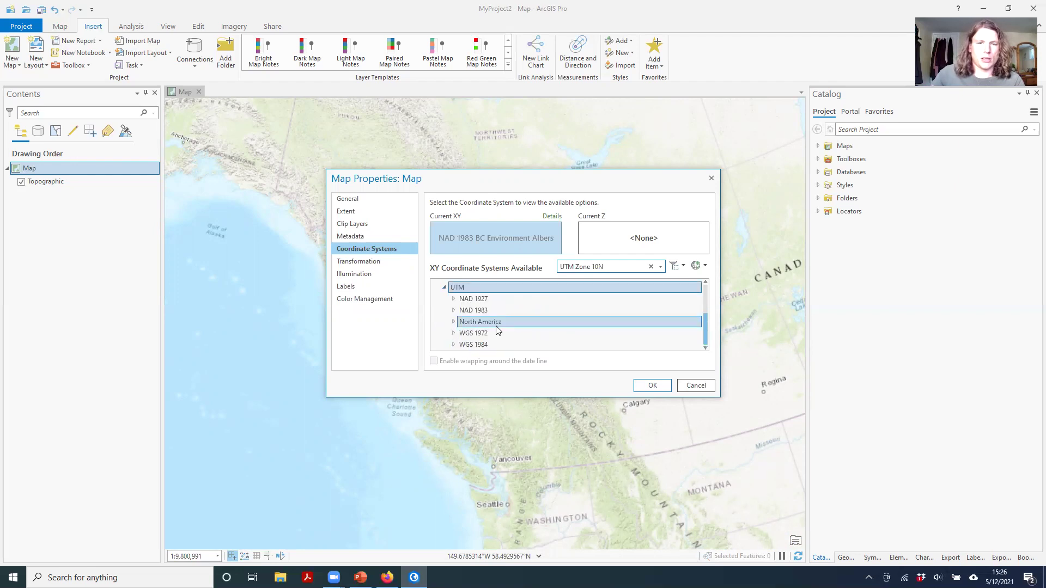
pyautogui.doubleClick(514, 310)
pyautogui.click(514, 309)
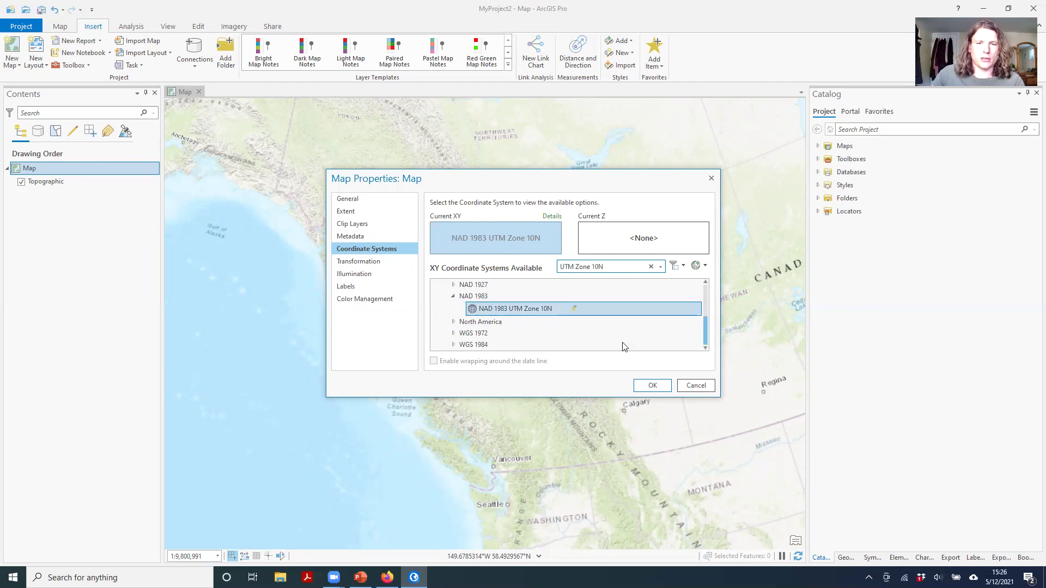
pyautogui.click(653, 385)
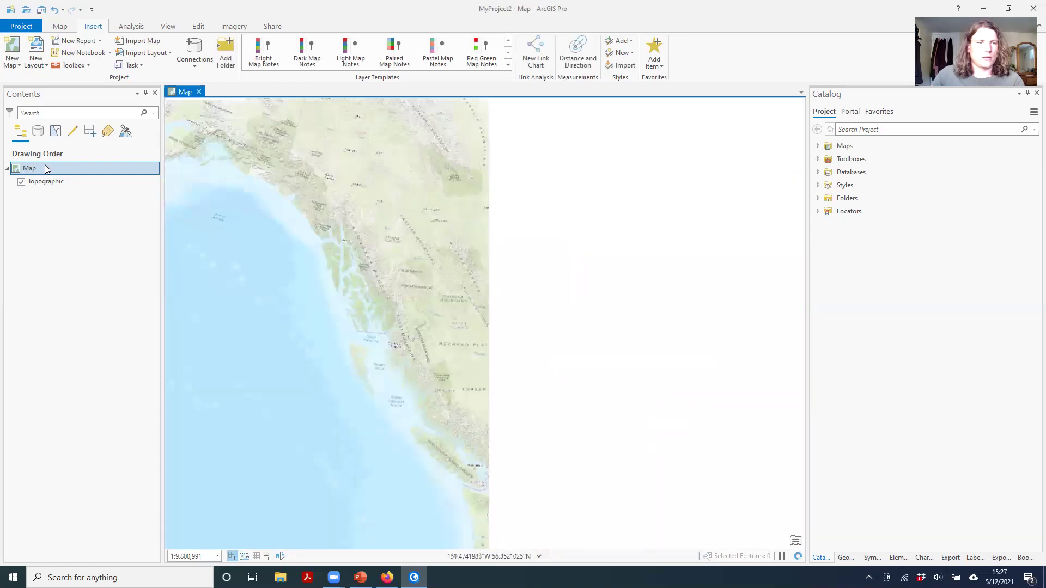
# Set the map to Canada Lambert Conformal Conic from the Continental > North America projections, then zoom out
pyautogui.rightClick(45, 167)
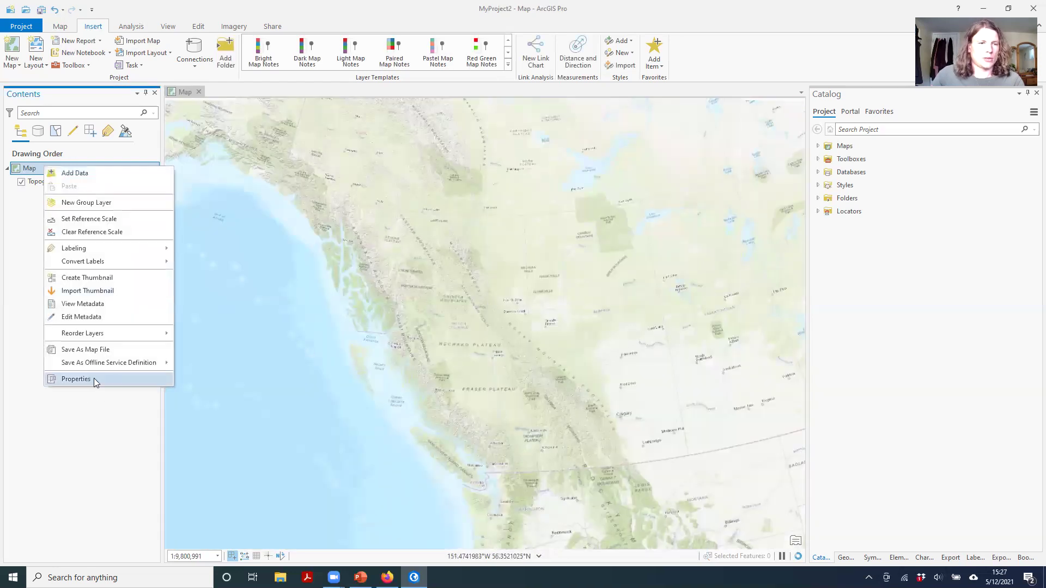
pyautogui.click(116, 380)
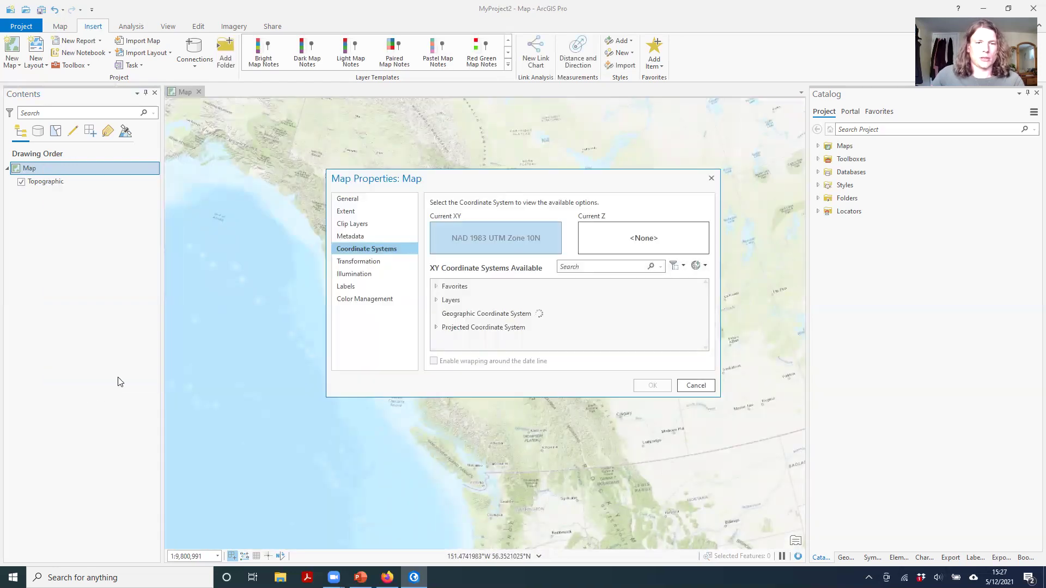
pyautogui.click(604, 267)
pyautogui.write('Cana')
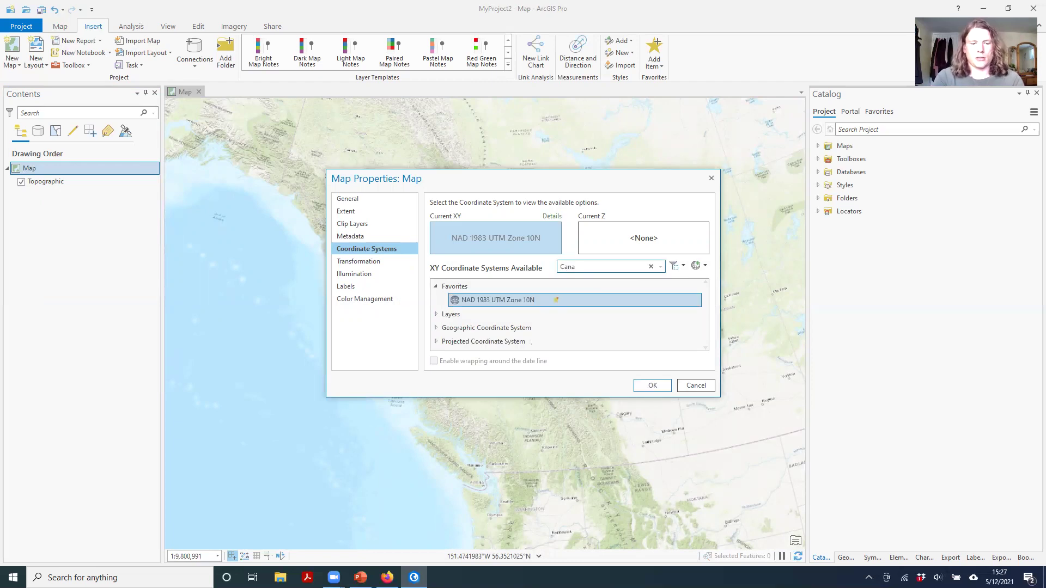
pyautogui.write('da Lambert')
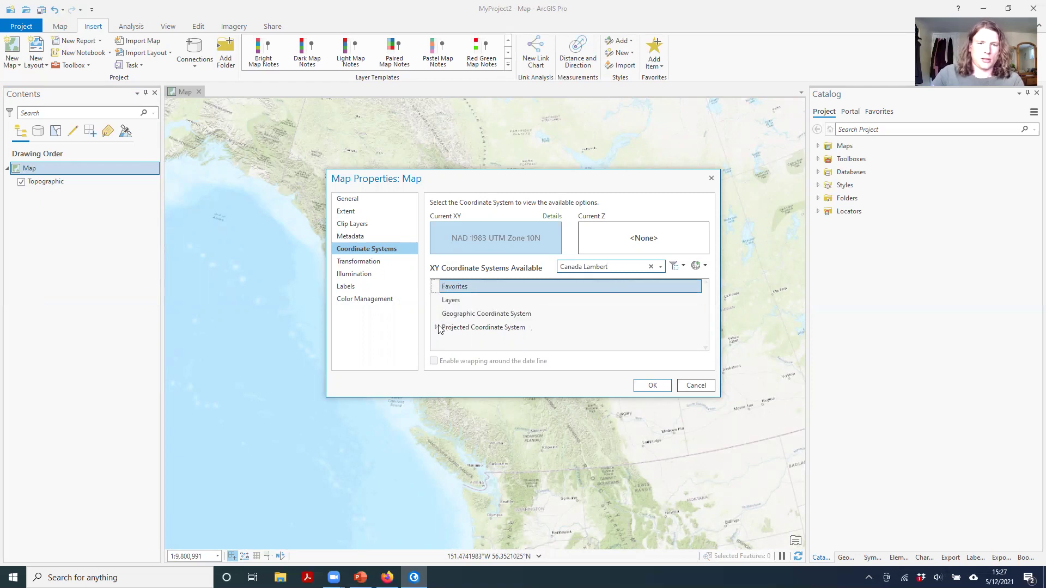
pyautogui.click(438, 327)
pyautogui.click(445, 335)
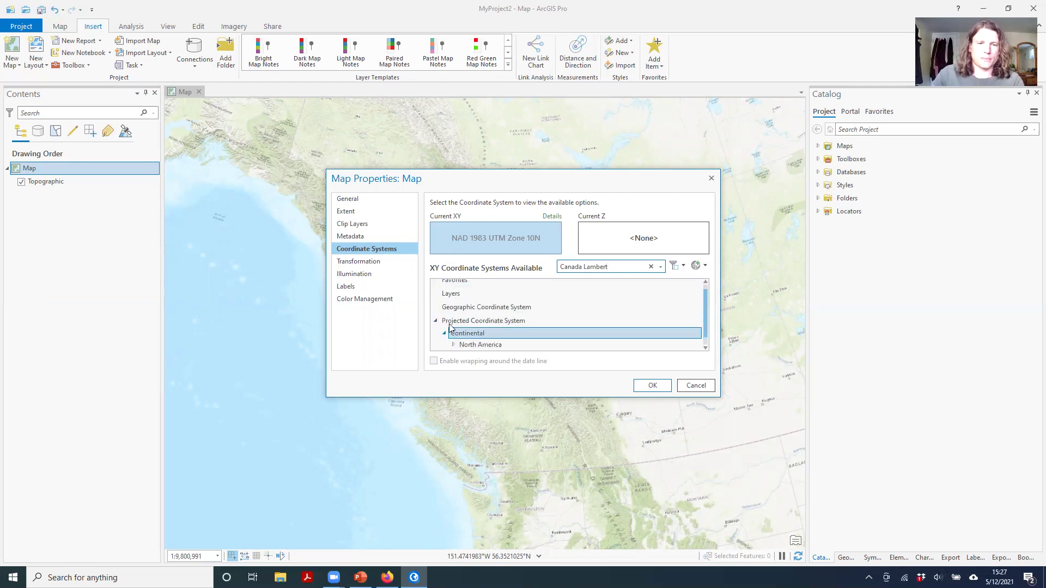
pyautogui.click(454, 333)
pyautogui.click(498, 331)
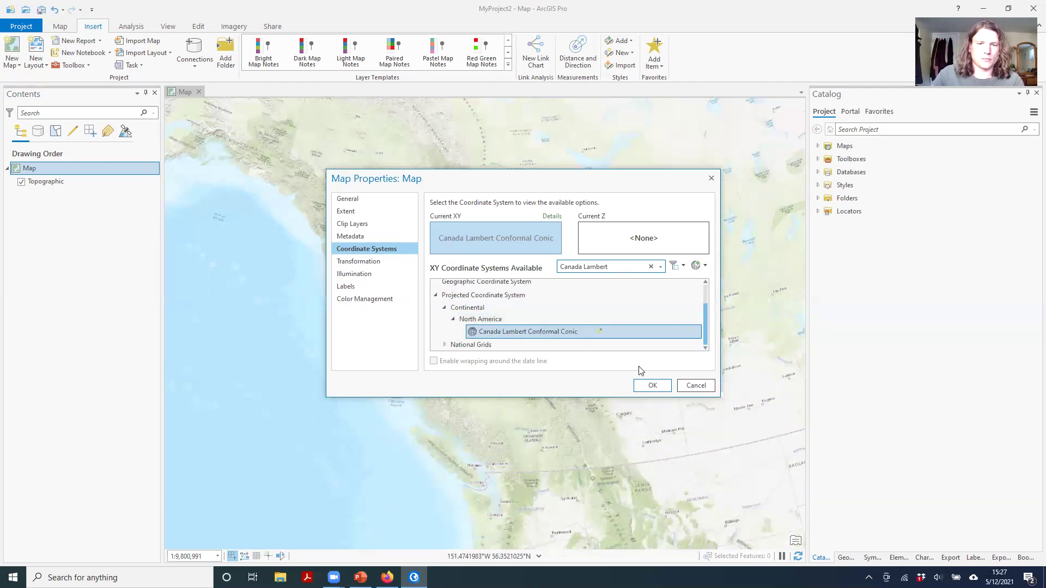
pyautogui.click(664, 387)
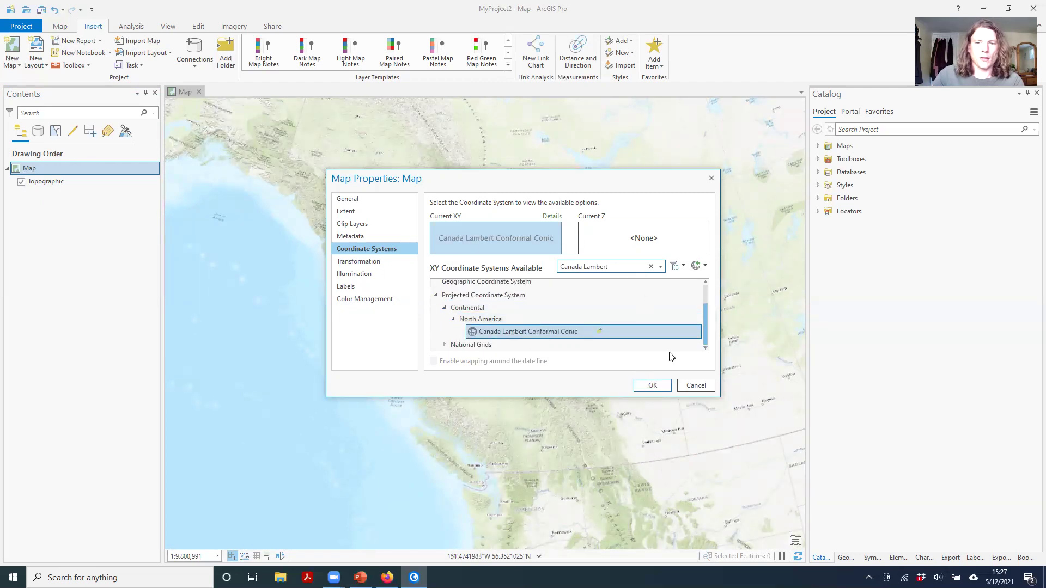
pyautogui.click(653, 387)
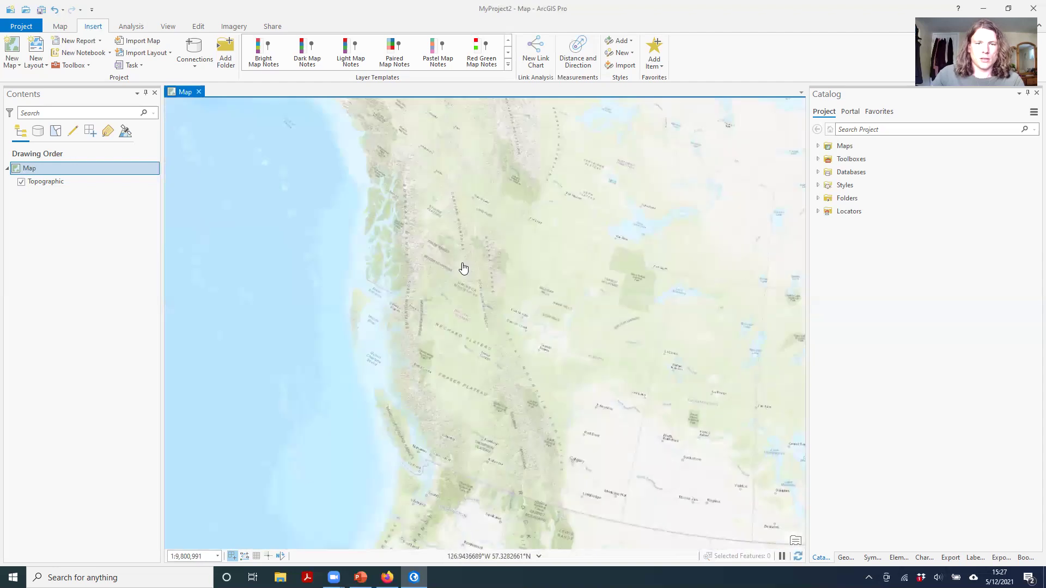
pyautogui.scroll(4, 518, 304)
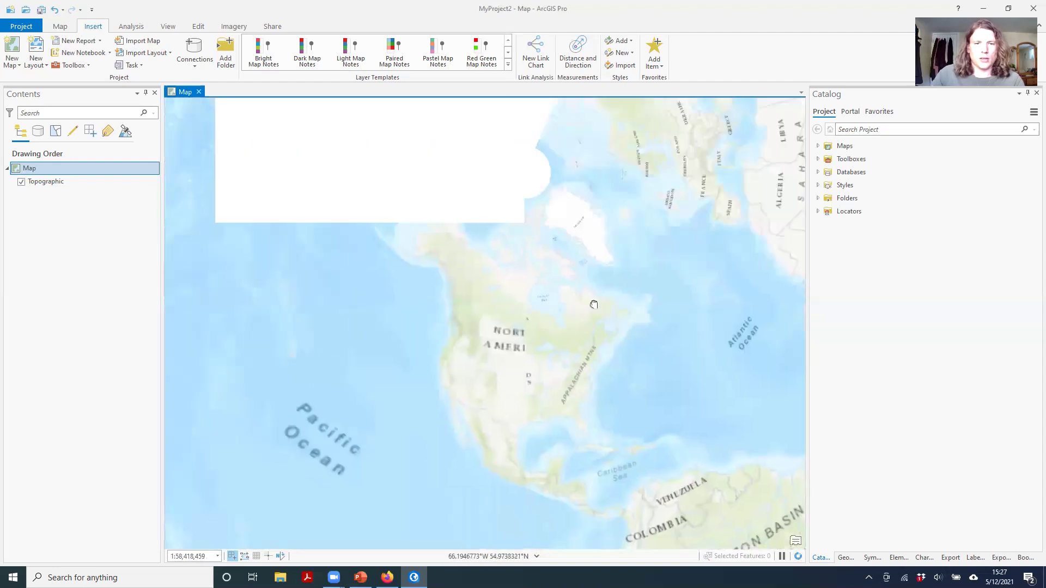
pyautogui.scroll(-2, 528, 308)
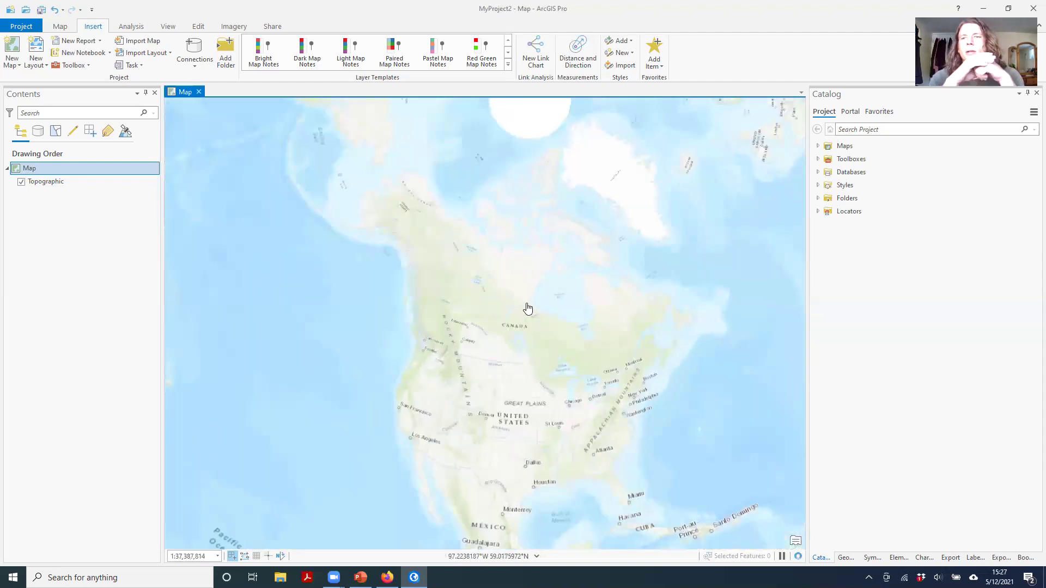